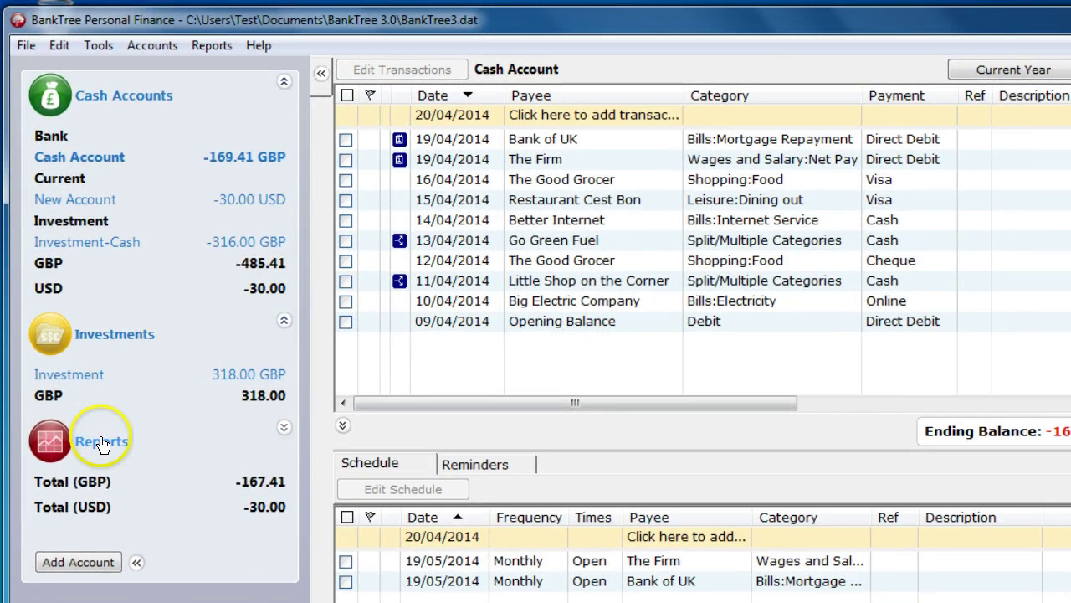
# Step: Expand Reports and open the Account Balances & Net Worth report with its pie chart
pyautogui.click(83, 366)
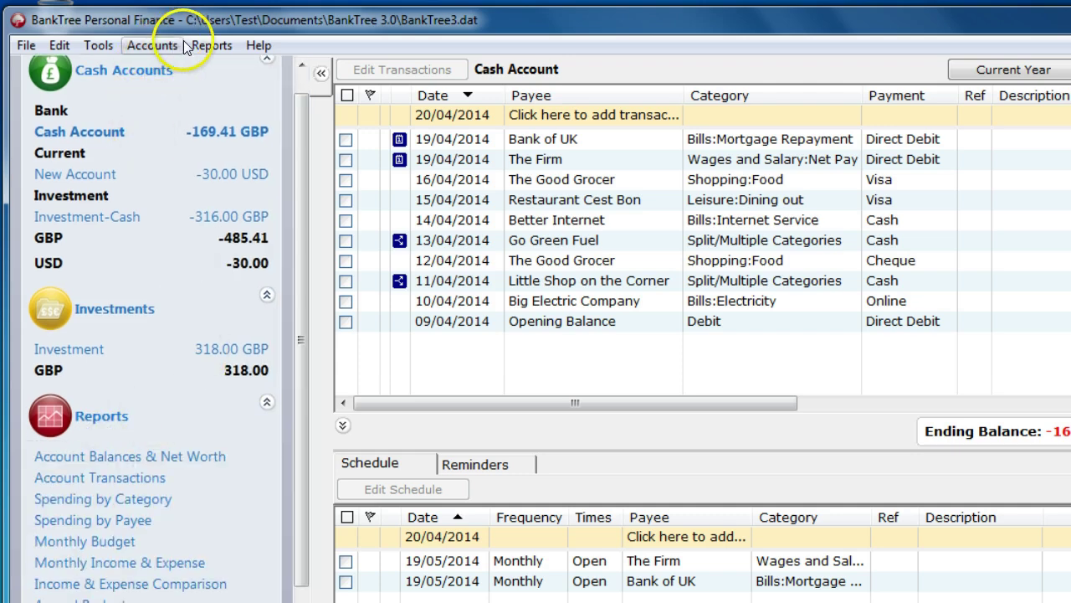
pyautogui.click(211, 46)
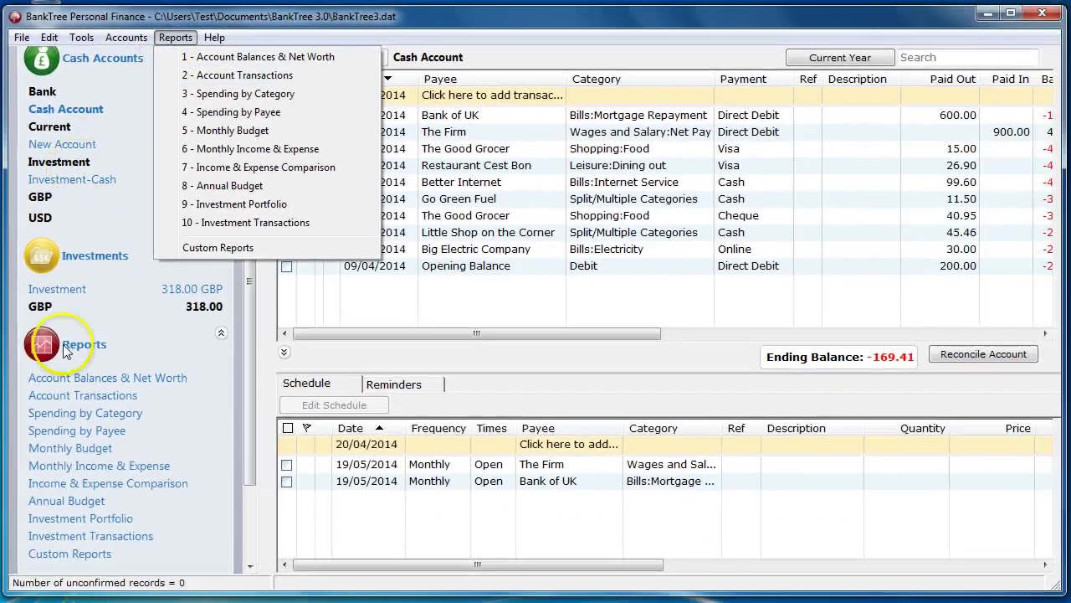
pyautogui.click(50, 378)
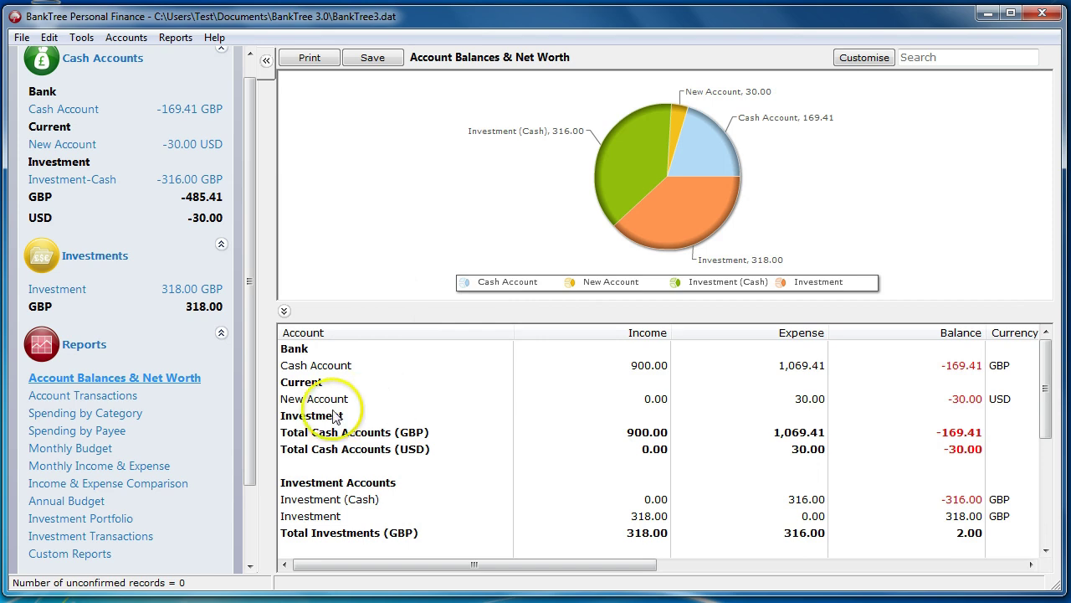
pyautogui.click(284, 313)
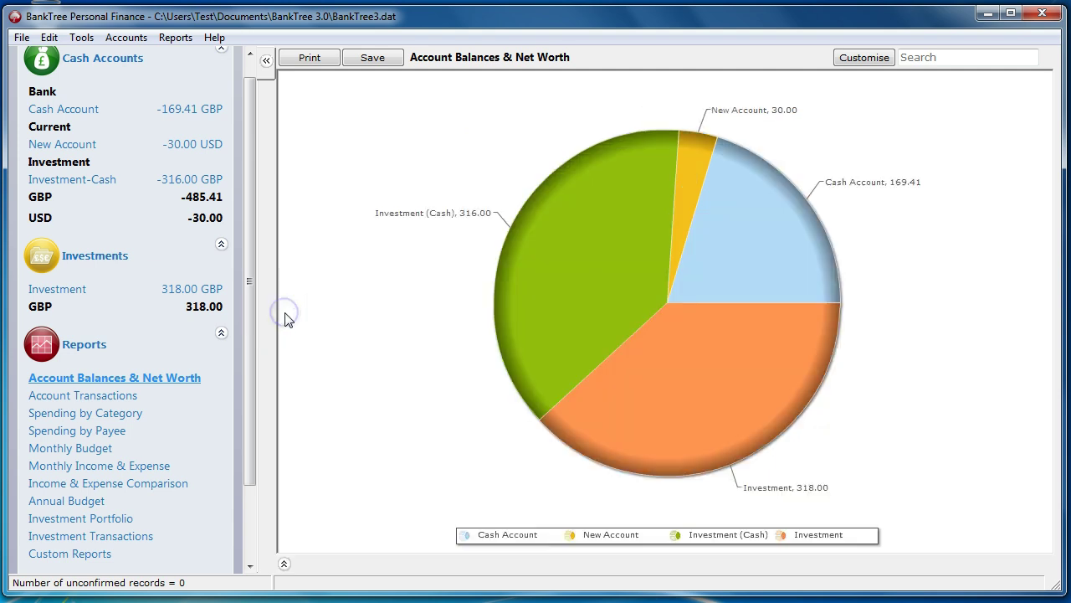
pyautogui.click(285, 566)
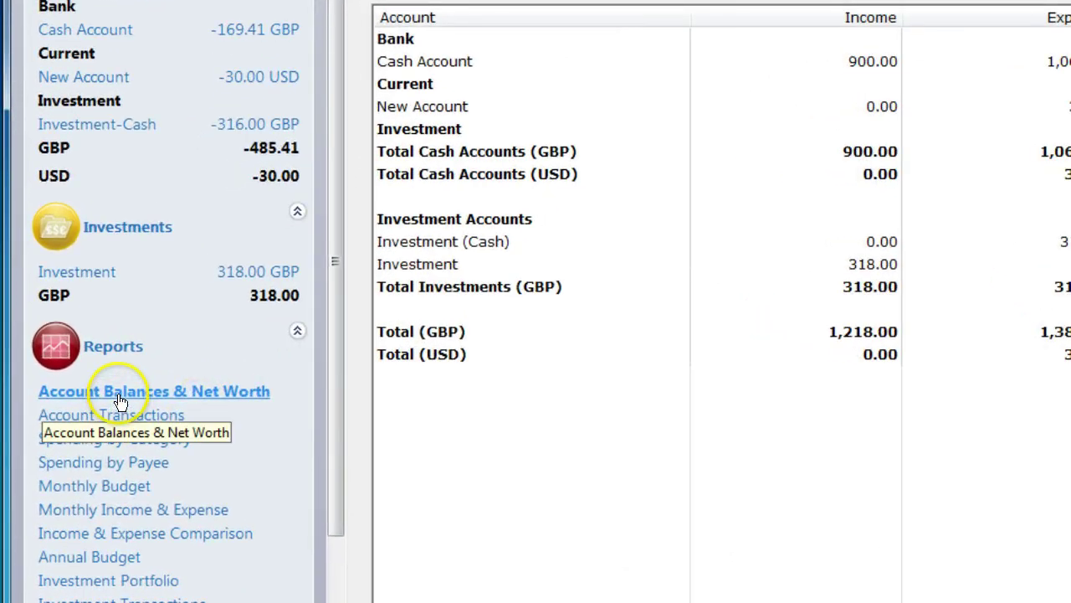
pyautogui.rightClick(123, 397)
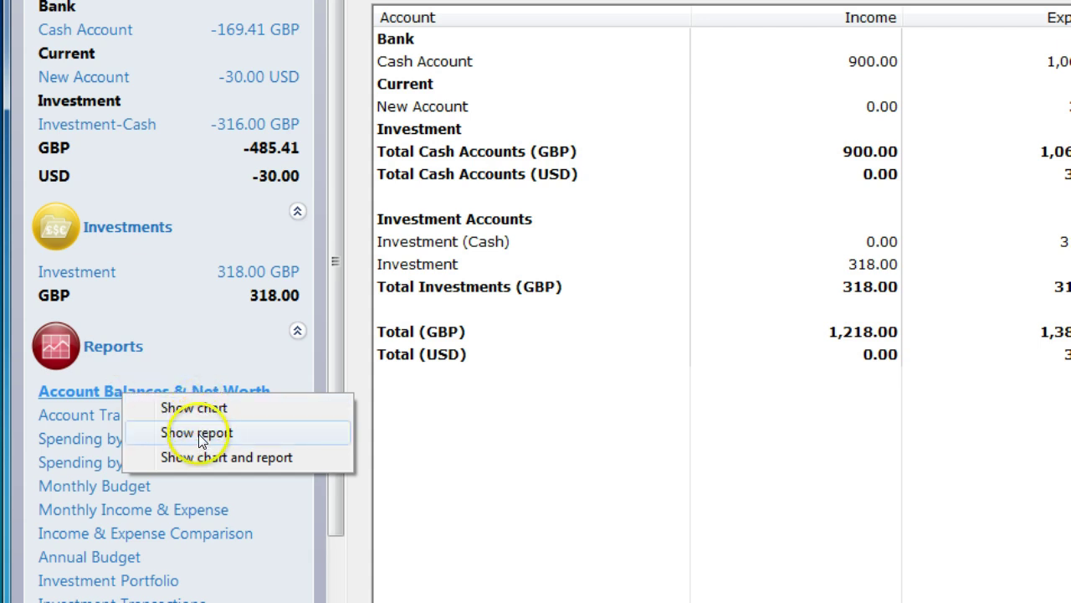
pyautogui.moveTo(201, 439); pyautogui.dragTo(202, 462)
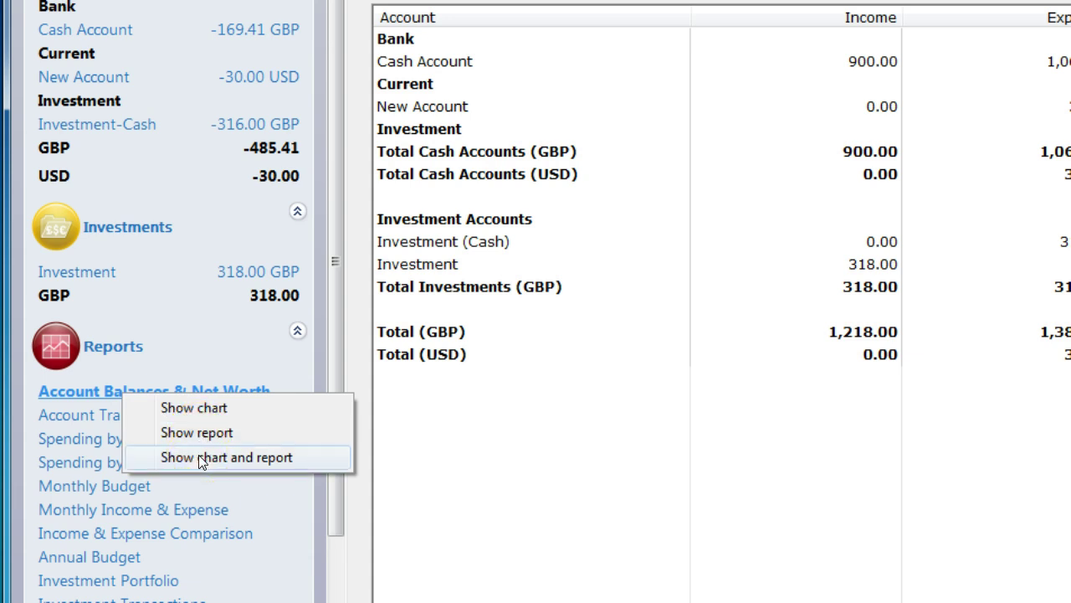
pyautogui.click(201, 457)
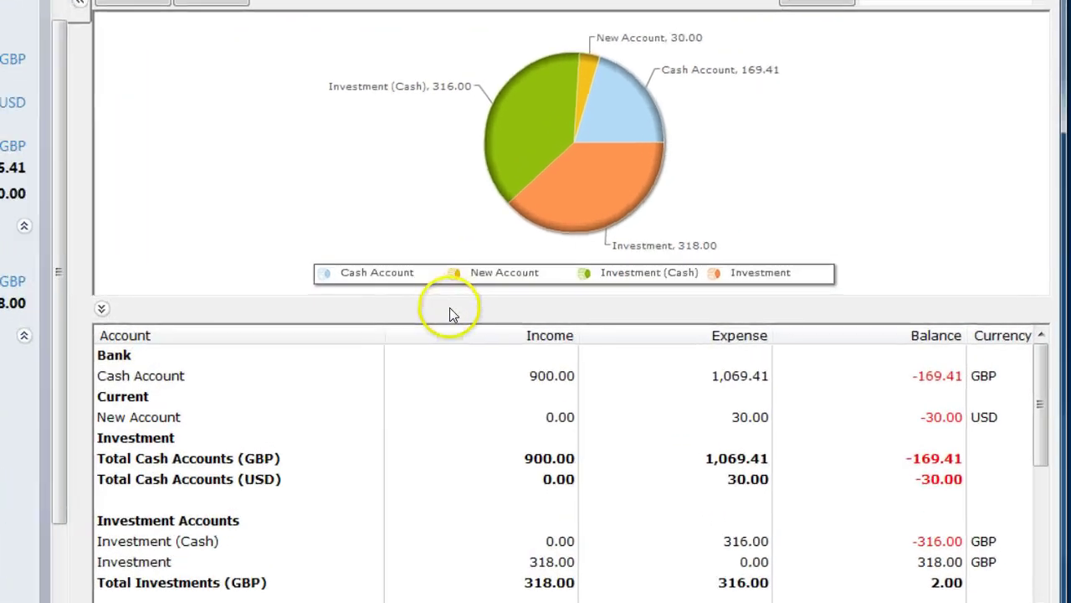
pyautogui.click(593, 334)
pyautogui.rightClick(442, 337)
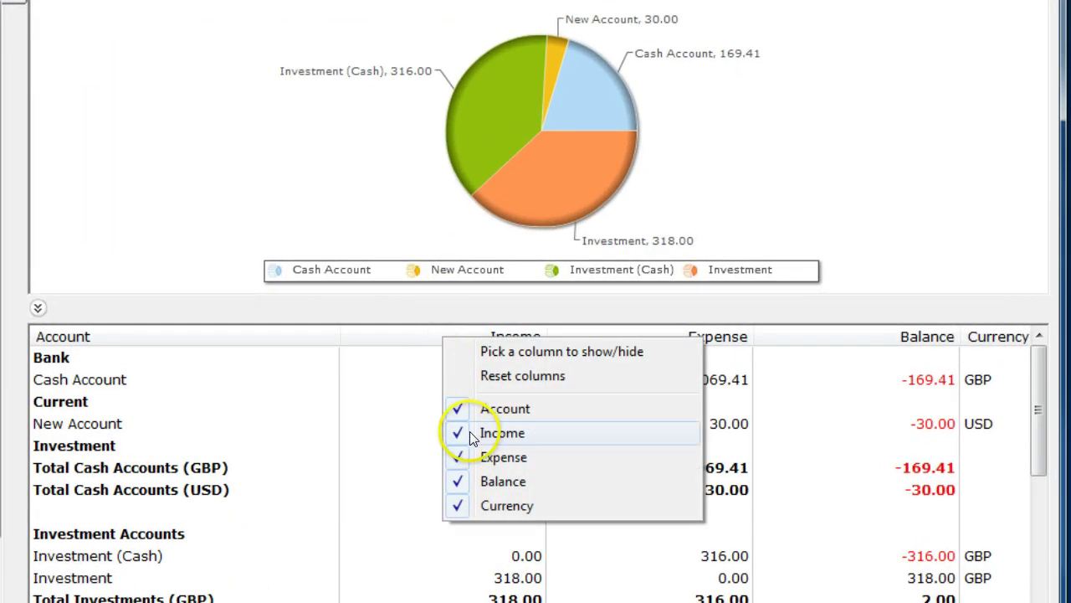
pyautogui.click(464, 407)
pyautogui.rightClick(363, 332)
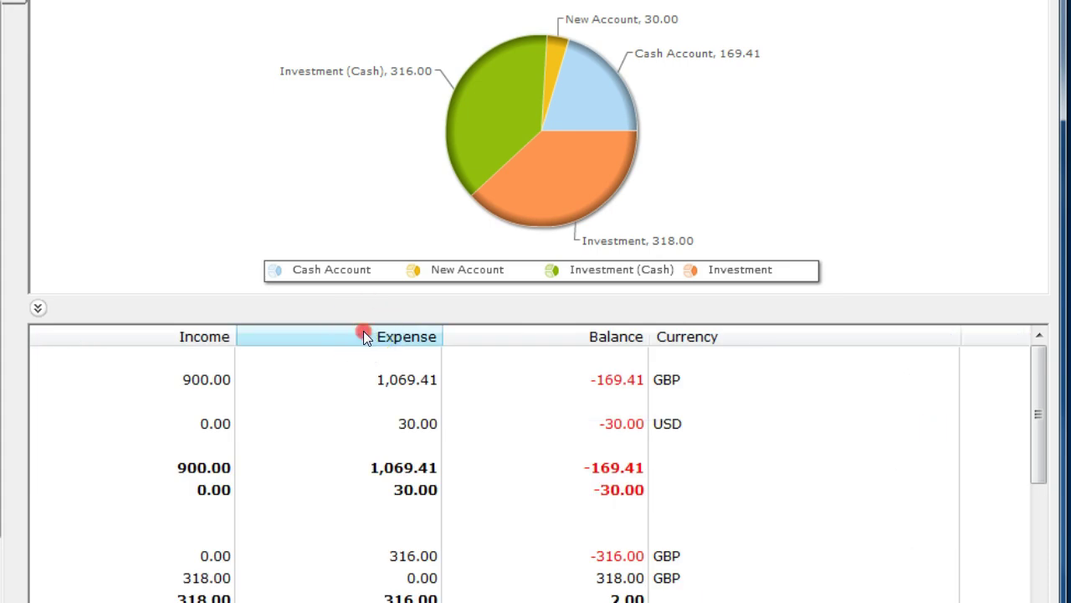
pyautogui.click(416, 372)
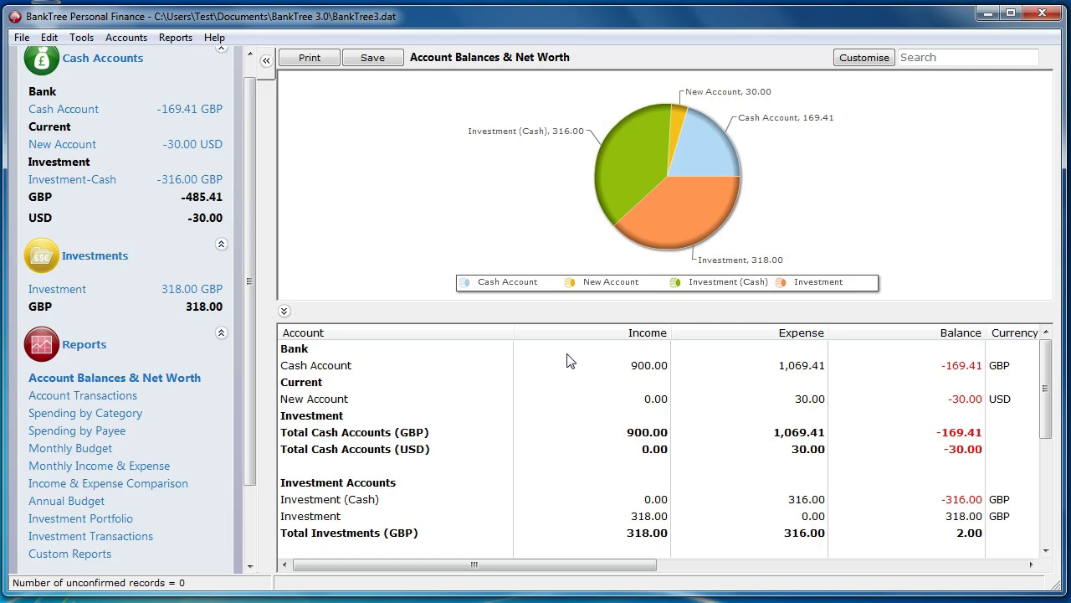
pyautogui.moveTo(1050, 411); pyautogui.dragTo(1046, 532)
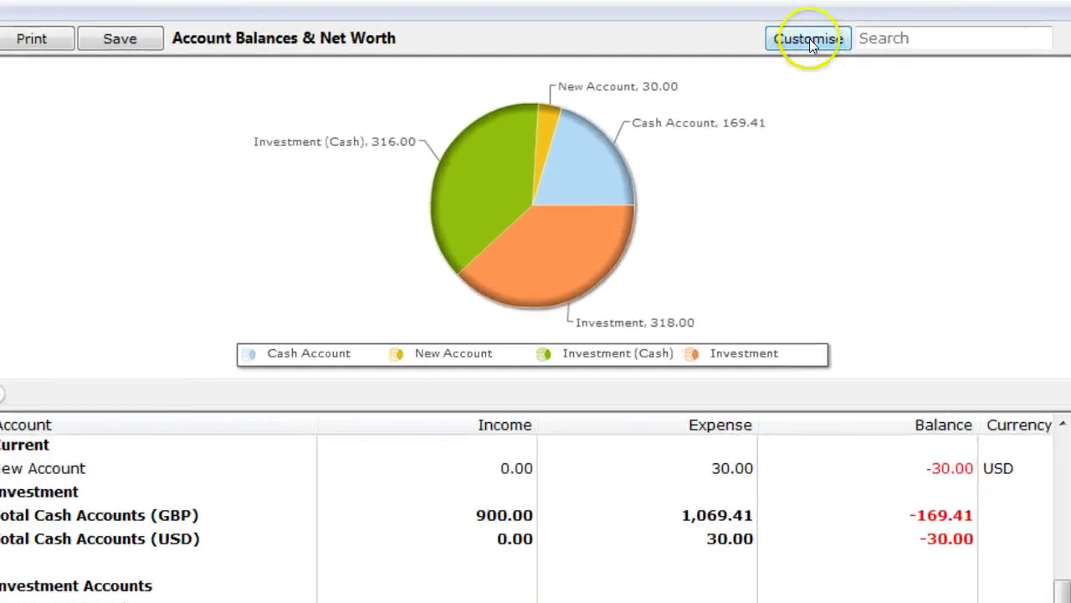
# Step: Open the Customise Report dialog for the balances report and select the report title field
pyautogui.click(863, 57)
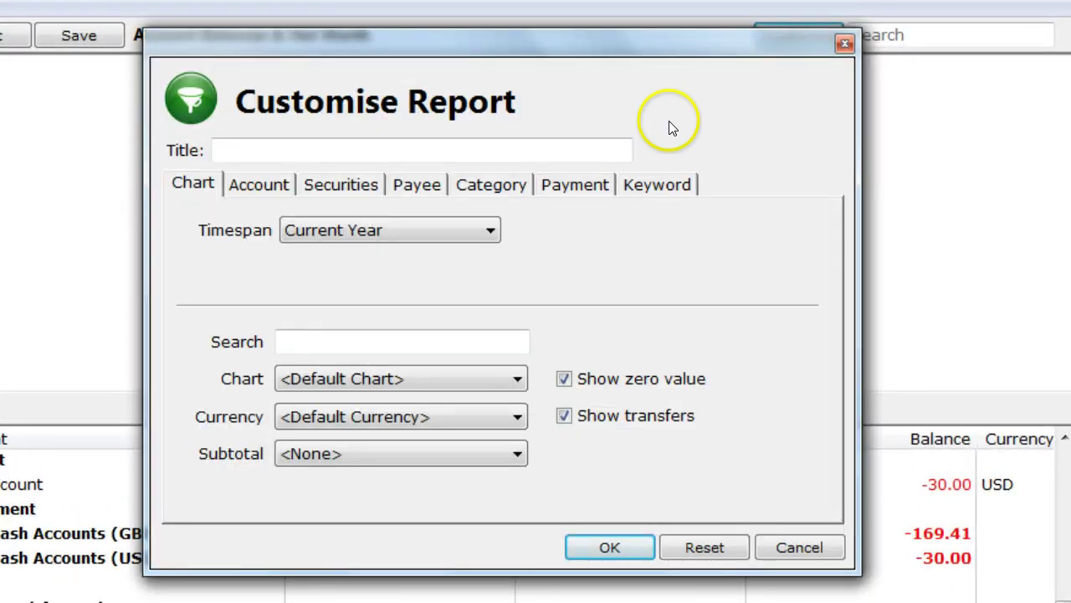
pyautogui.click(260, 145)
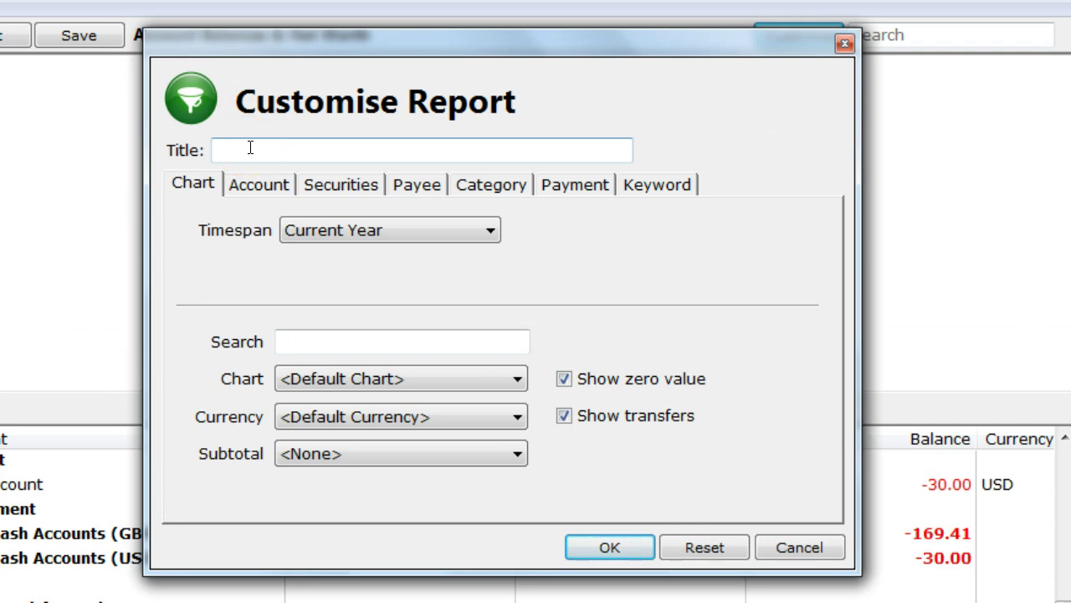
pyautogui.click(242, 149)
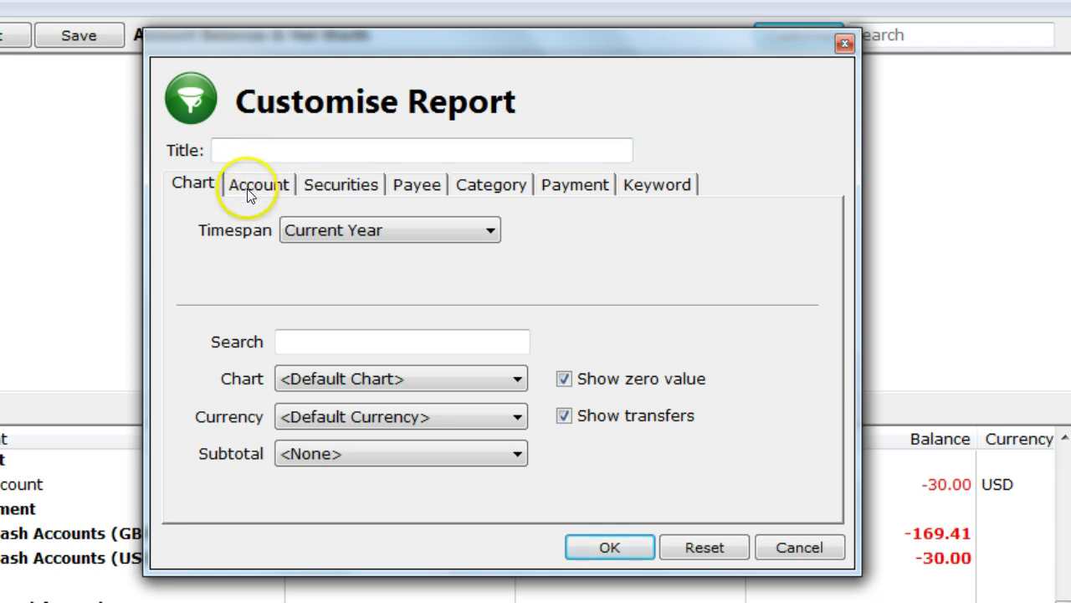
# Step: Try the Custom Dates and Generate Forecast timespans, then return the timespan to Current Year
pyautogui.click(335, 232)
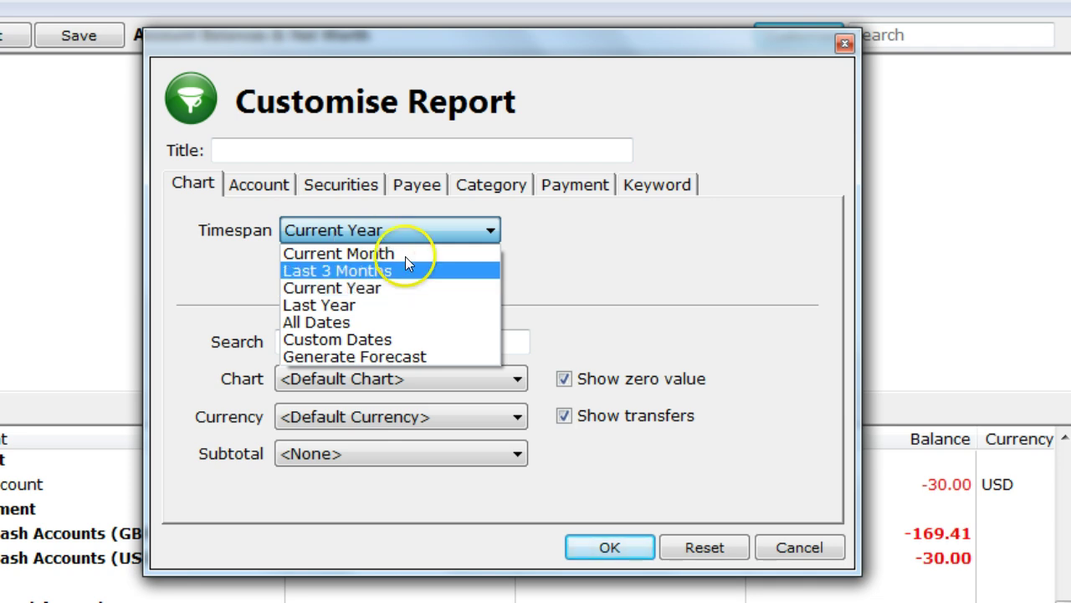
pyautogui.click(321, 340)
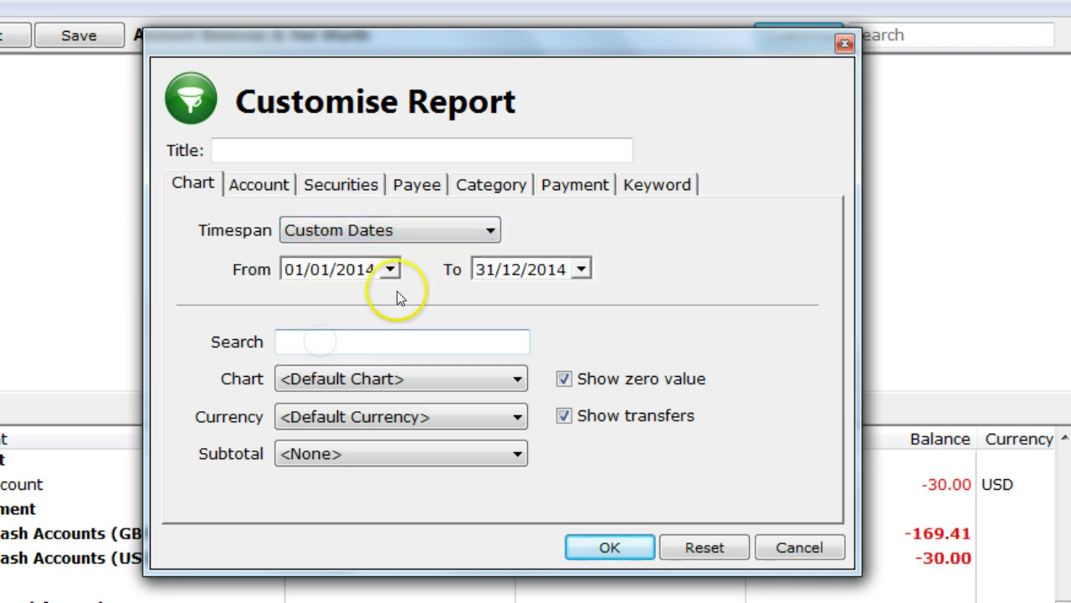
pyautogui.click(485, 229)
pyautogui.click(383, 354)
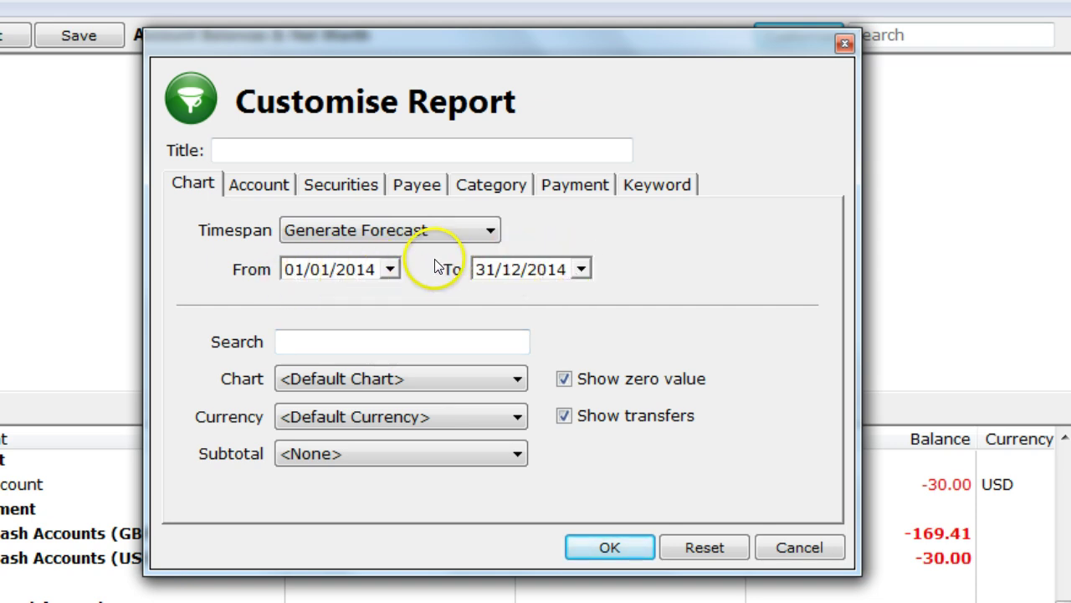
pyautogui.click(429, 233)
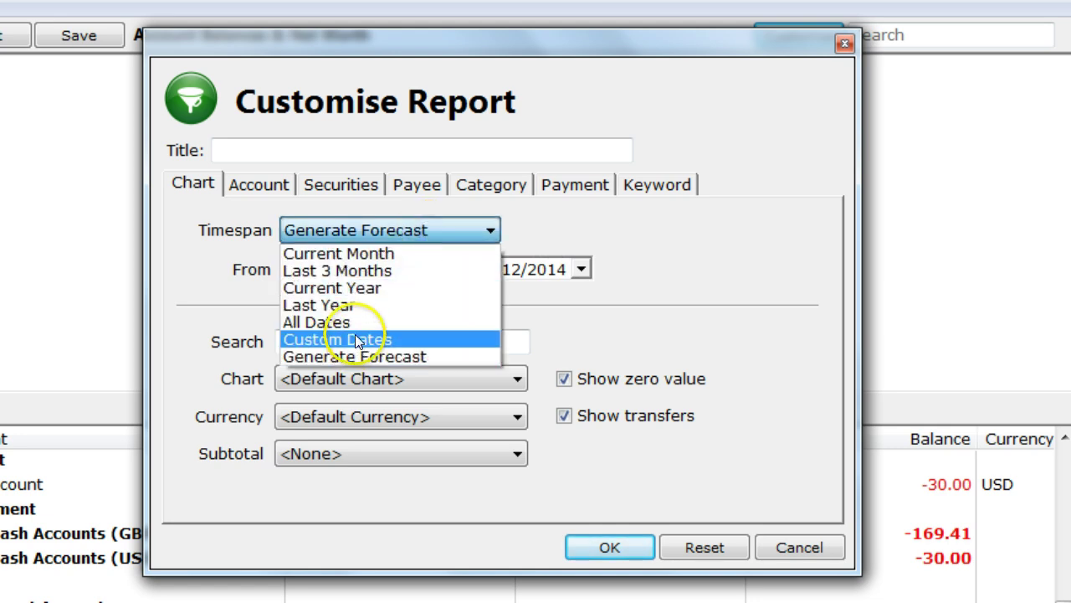
pyautogui.click(342, 288)
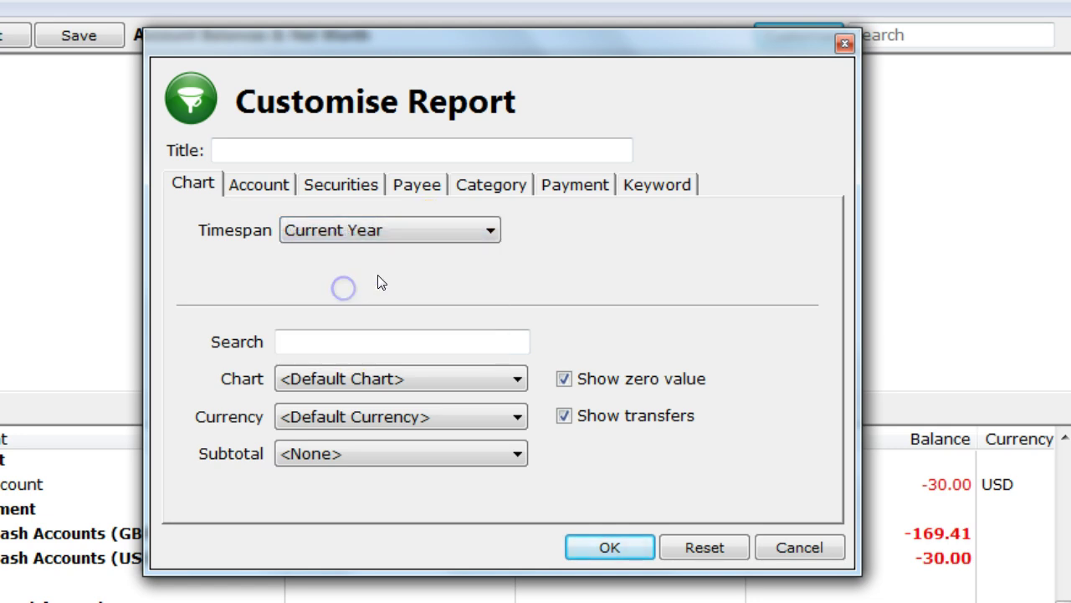
pyautogui.click(360, 338)
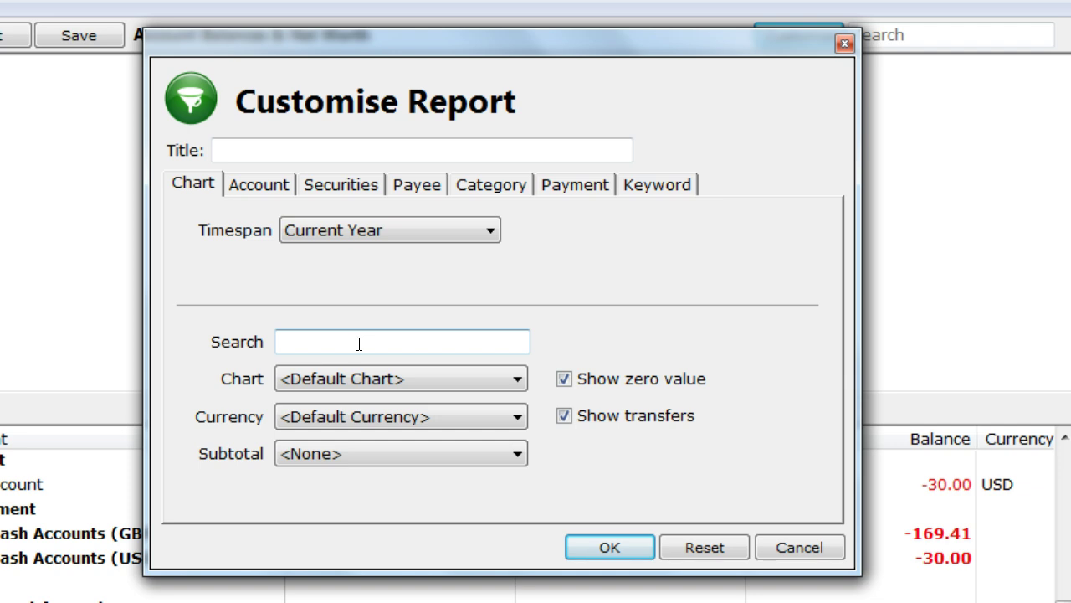
# Step: Change the chart type to Bar Chart and apply it to the report
pyautogui.click(328, 382)
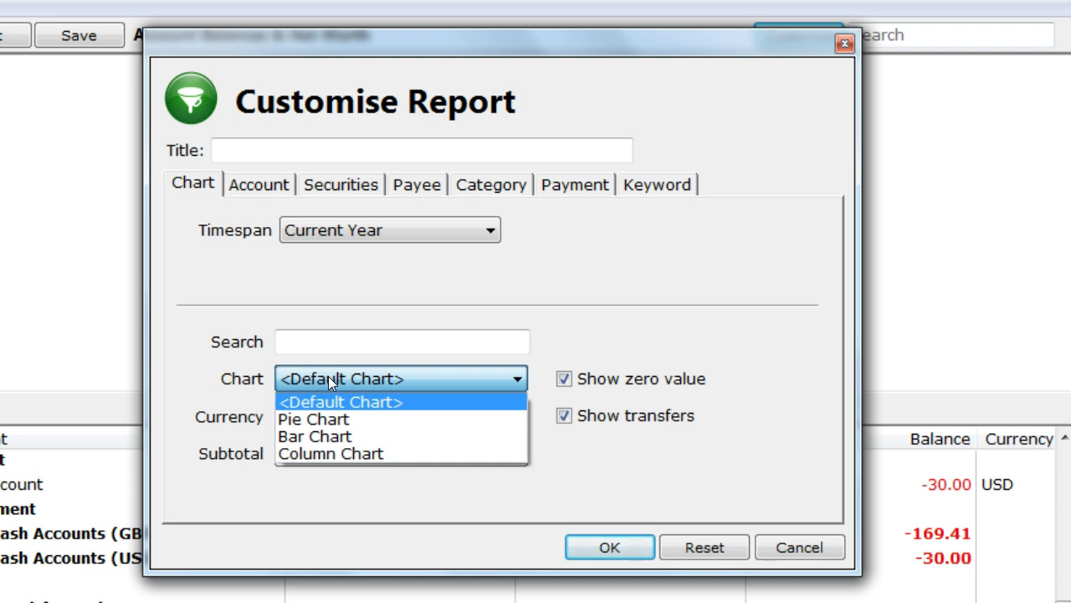
pyautogui.click(322, 436)
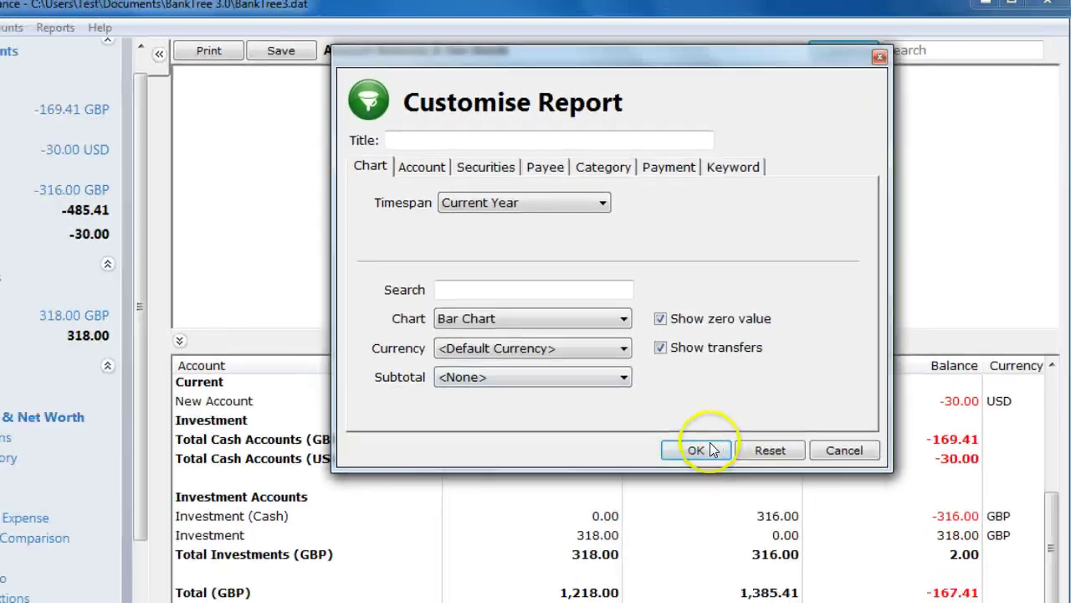
pyautogui.click(710, 450)
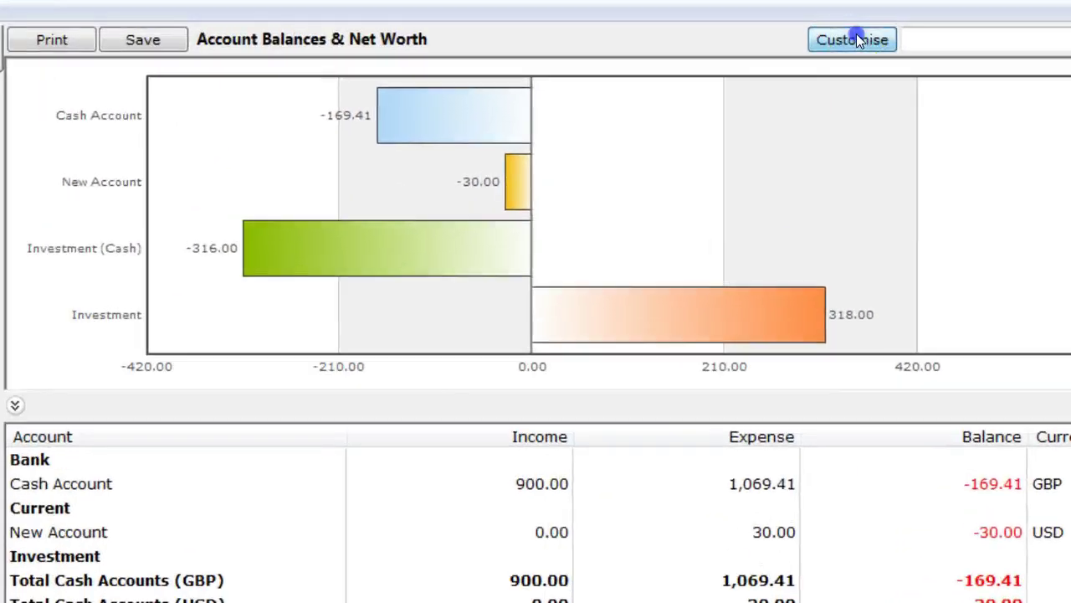
# Step: Reopen the report customisation and choose Pie Chart as the chart type
pyautogui.click(863, 57)
pyautogui.click(394, 395)
pyautogui.click(379, 432)
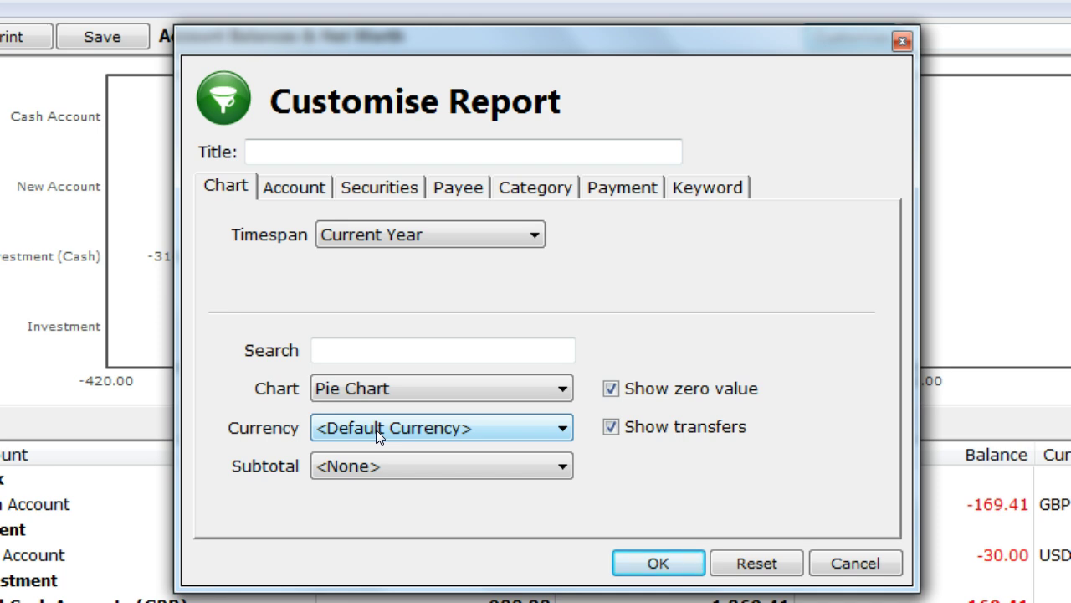
pyautogui.click(555, 468)
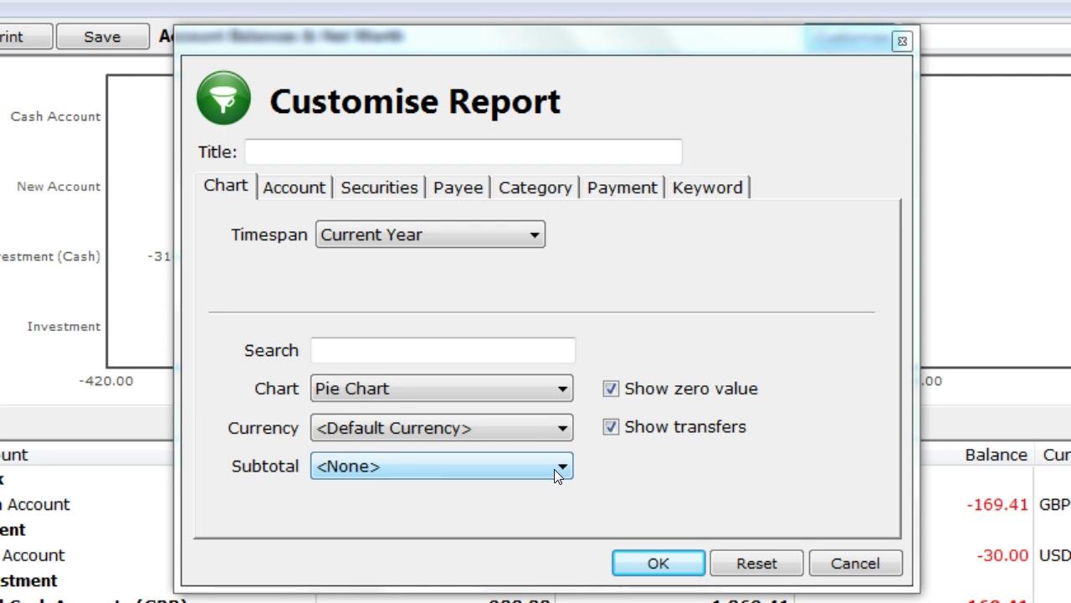
pyautogui.click(552, 470)
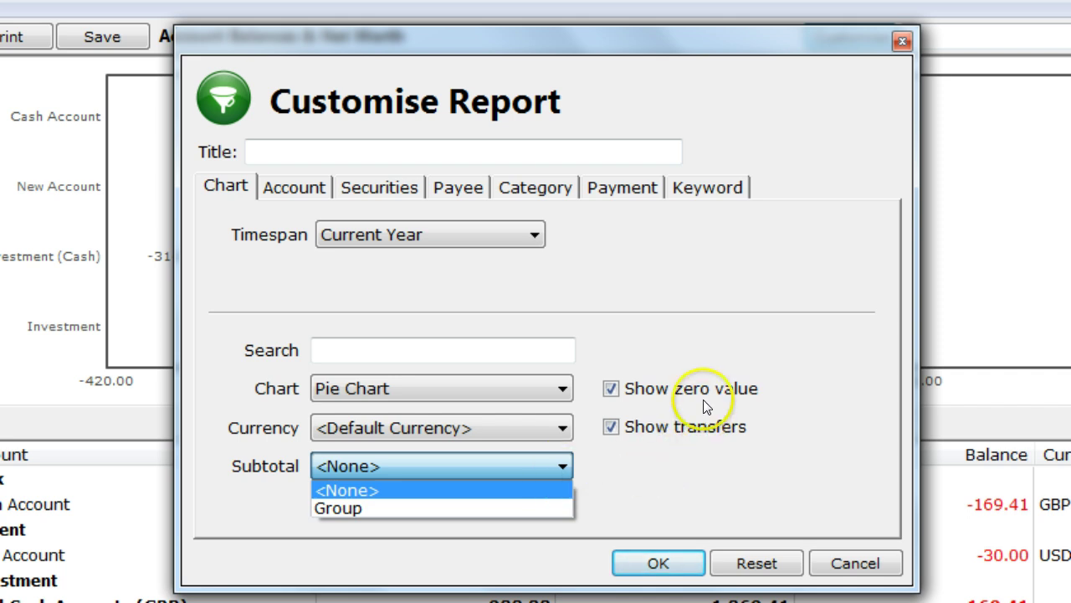
pyautogui.click(769, 397)
pyautogui.moveTo(720, 395); pyautogui.dragTo(636, 394)
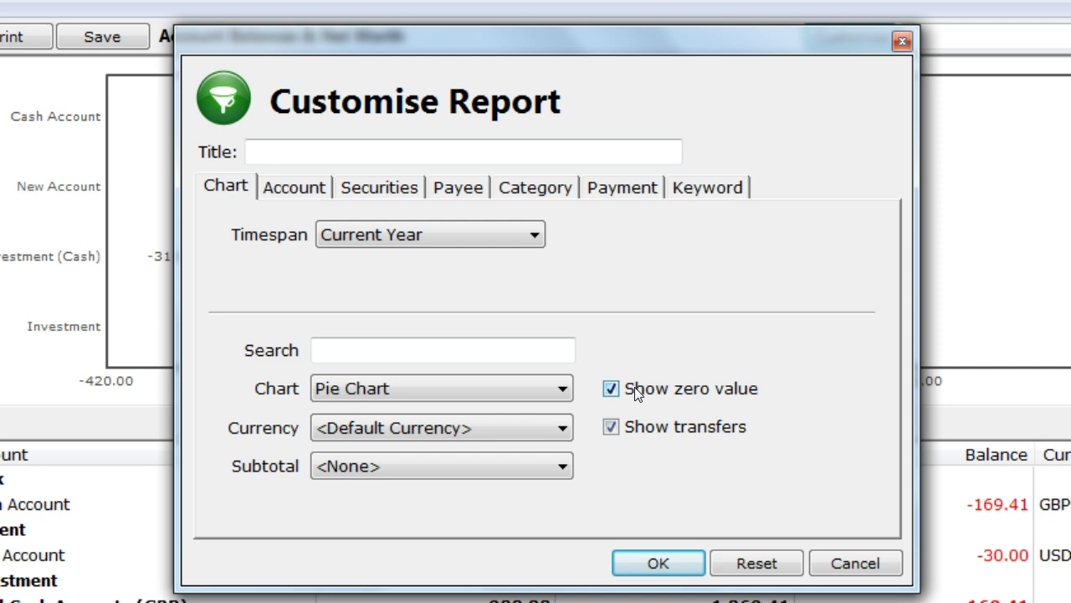
pyautogui.moveTo(633, 427); pyautogui.dragTo(629, 435)
# Step: Browse the Account, Securities, Payee, Category, Payment and Keyword filter tabs
pyautogui.click(277, 189)
pyautogui.click(392, 191)
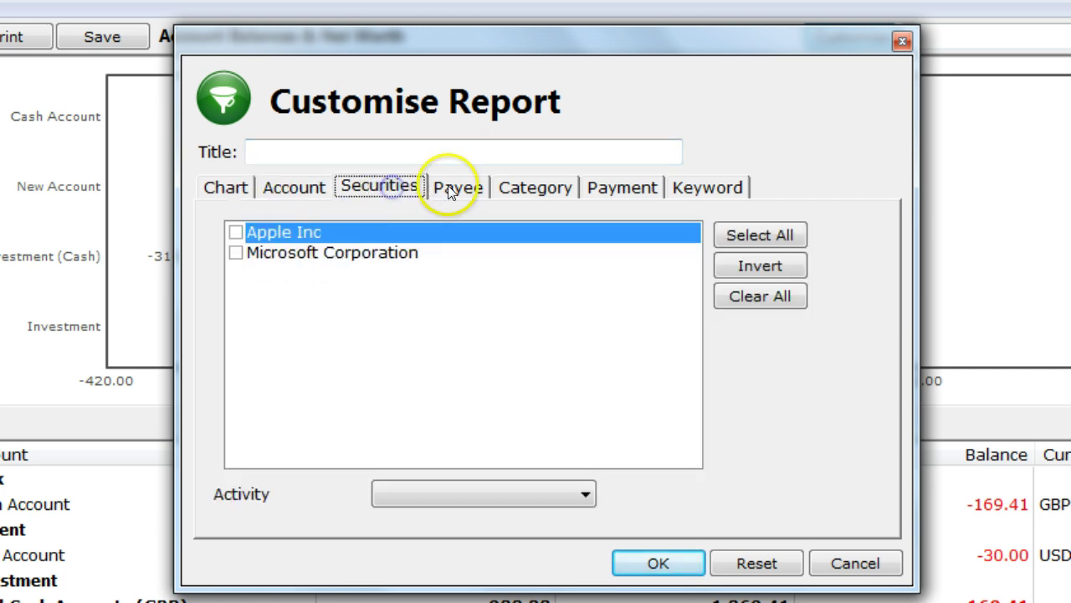
pyautogui.click(445, 186)
pyautogui.click(536, 189)
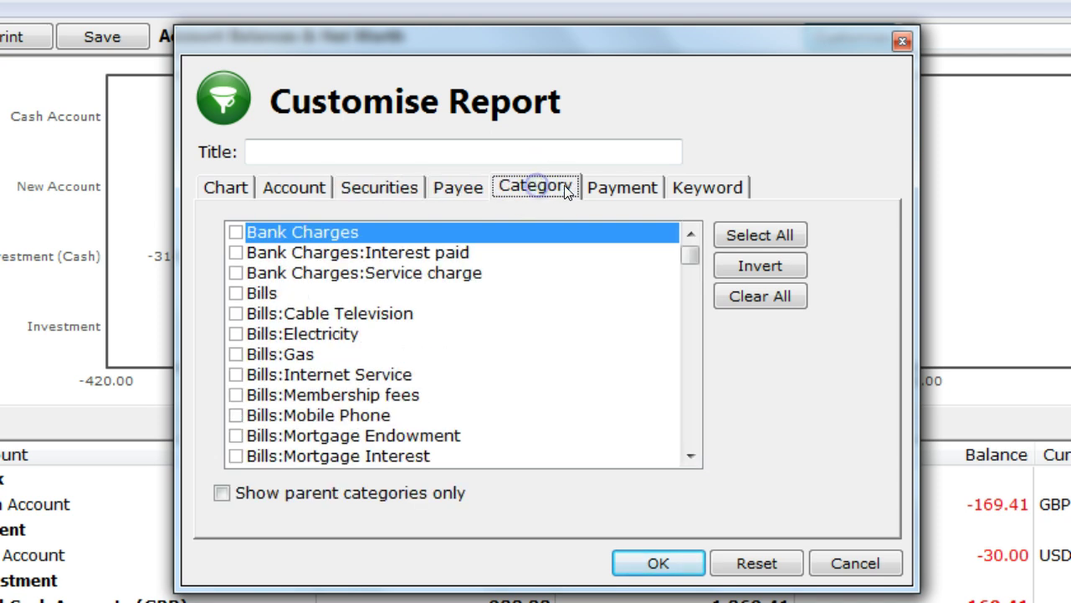
pyautogui.click(618, 186)
pyautogui.click(718, 188)
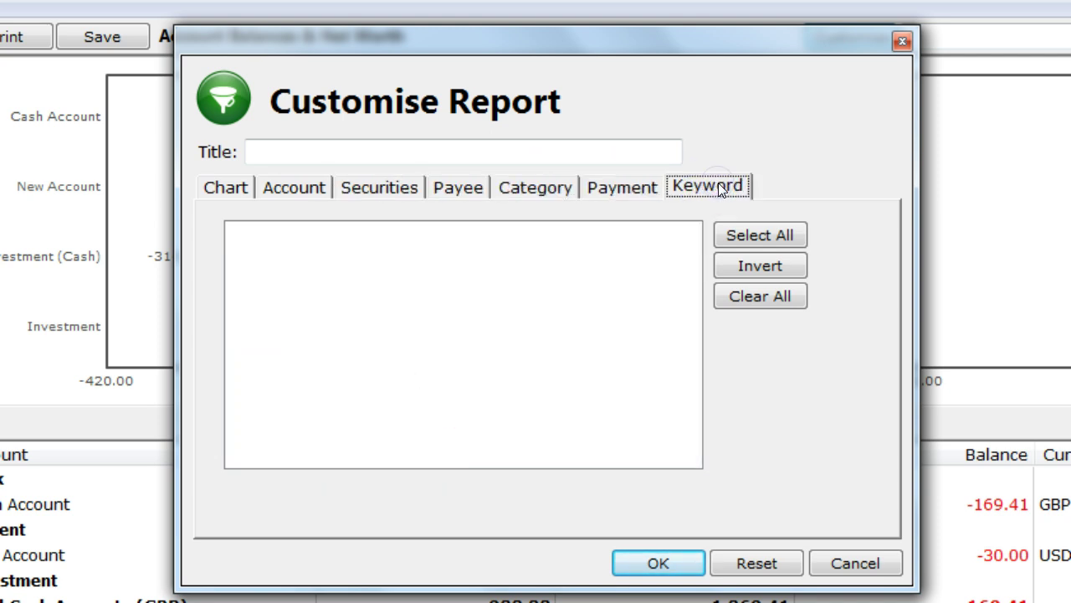
pyautogui.click(285, 186)
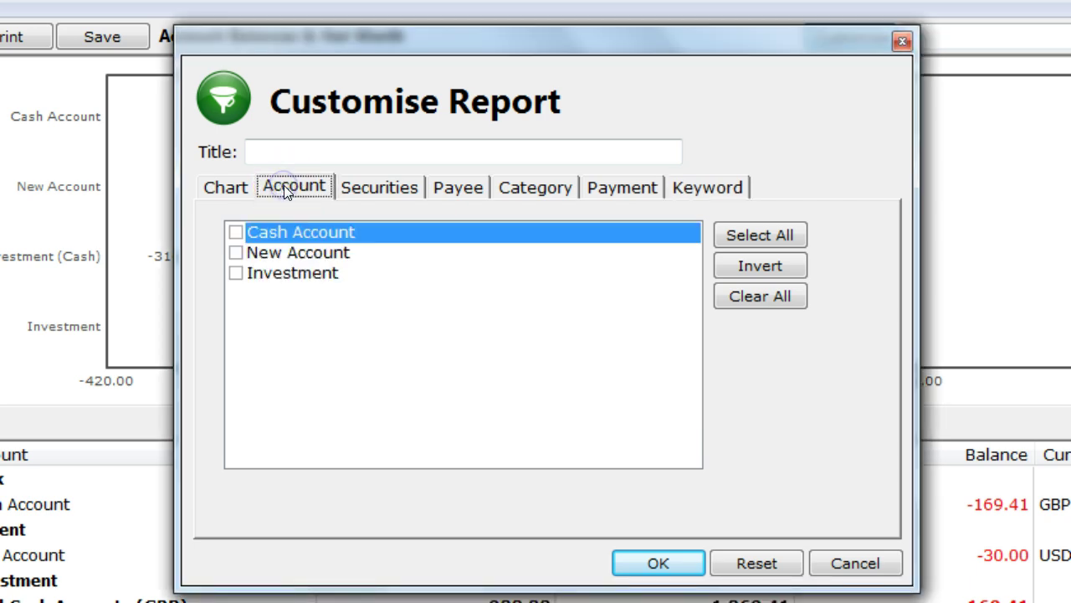
# Step: Try Select All, excluding New Account, Invert and Clear All on the account filter
pyautogui.click(749, 240)
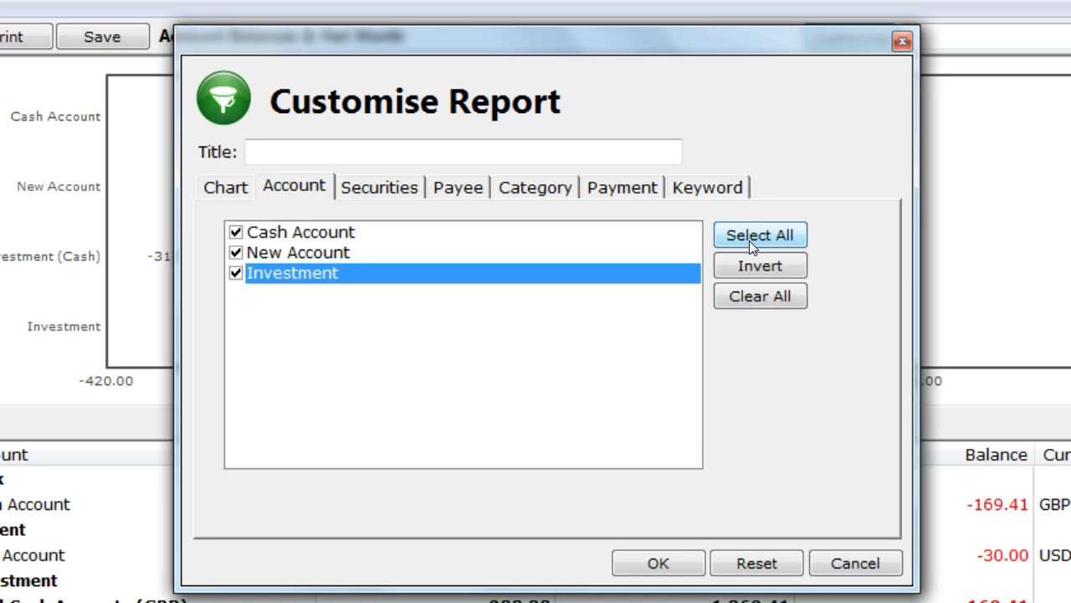
pyautogui.click(294, 254)
pyautogui.click(237, 252)
pyautogui.click(776, 266)
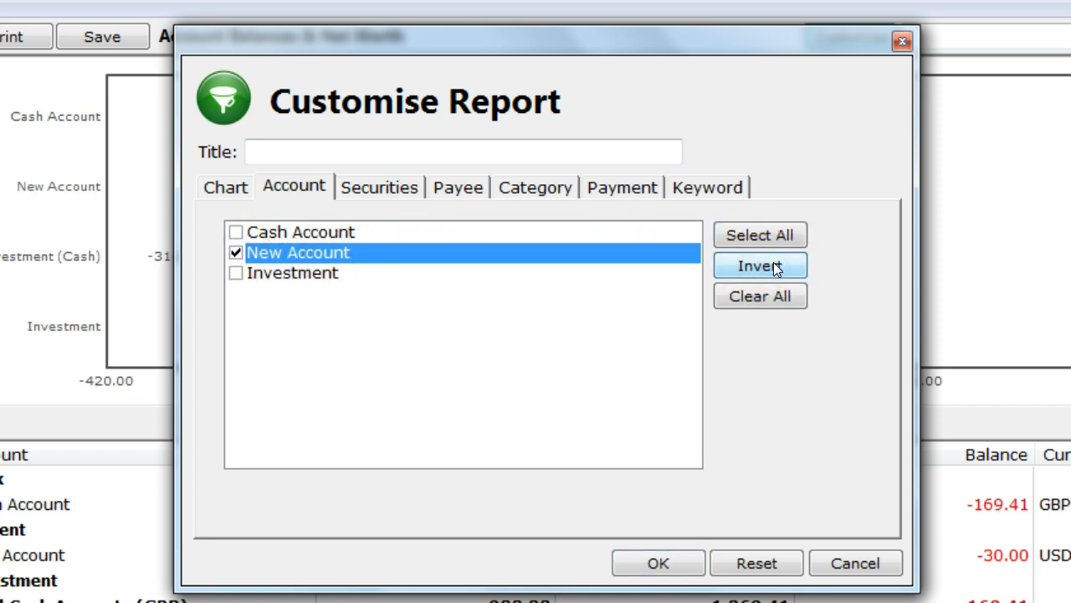
pyautogui.click(763, 298)
# Step: Check the securities activity types and category filter, then Reset the customisation to defaults
pyautogui.click(358, 187)
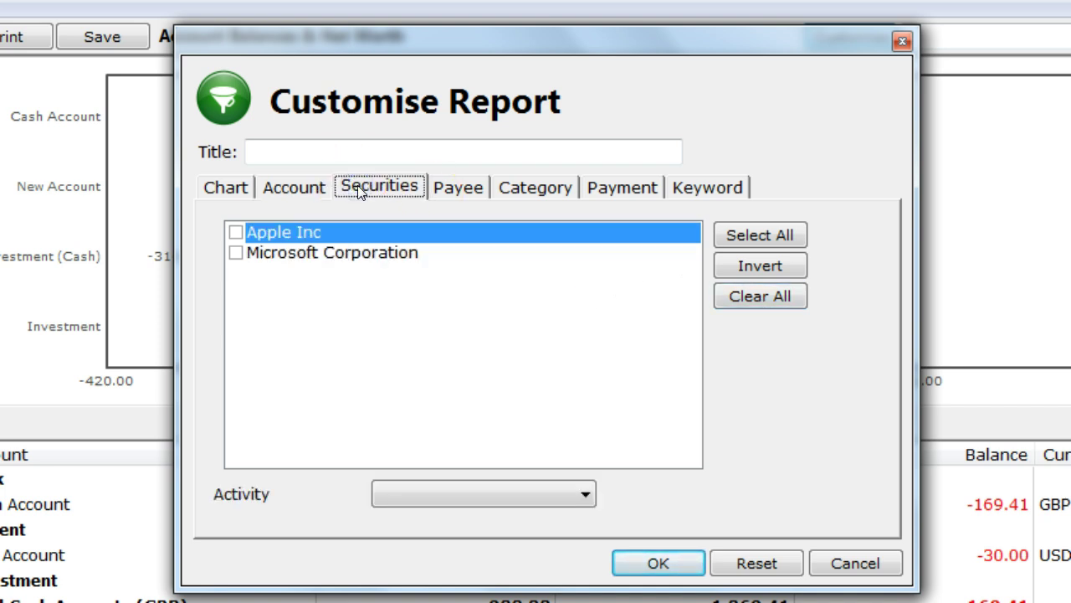
pyautogui.click(403, 497)
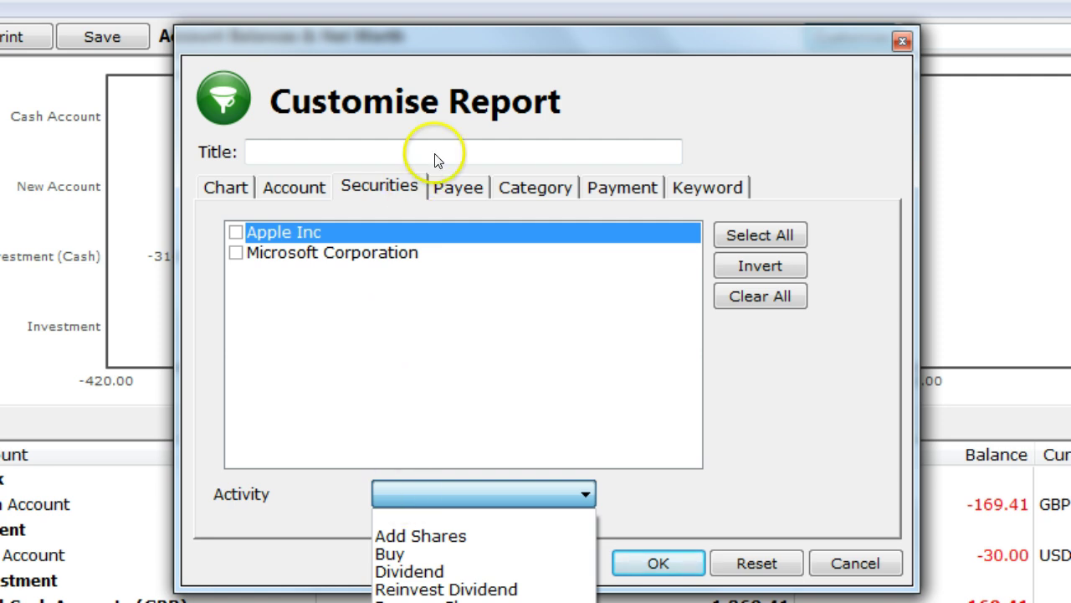
pyautogui.click(529, 197)
pyautogui.click(530, 189)
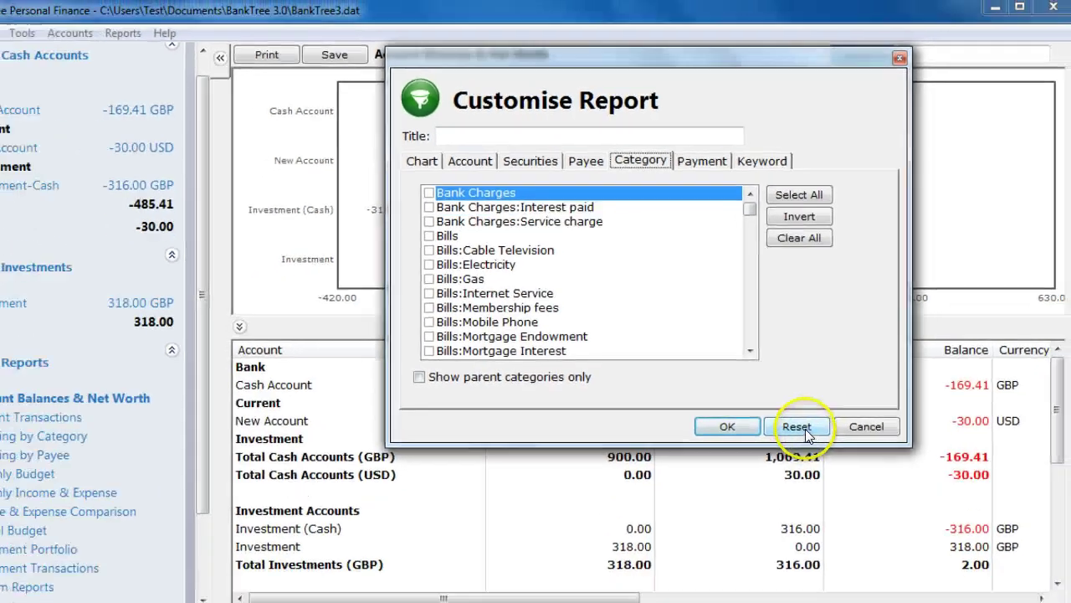
pyautogui.click(757, 563)
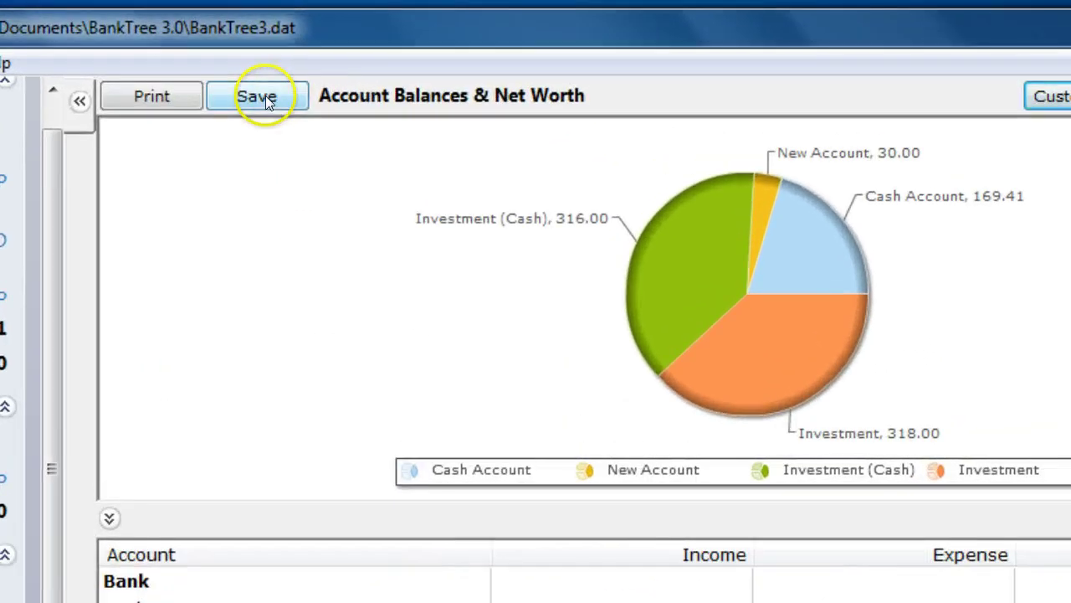
# Step: Save the current report as a custom report named 'My Report'
pyautogui.click(257, 97)
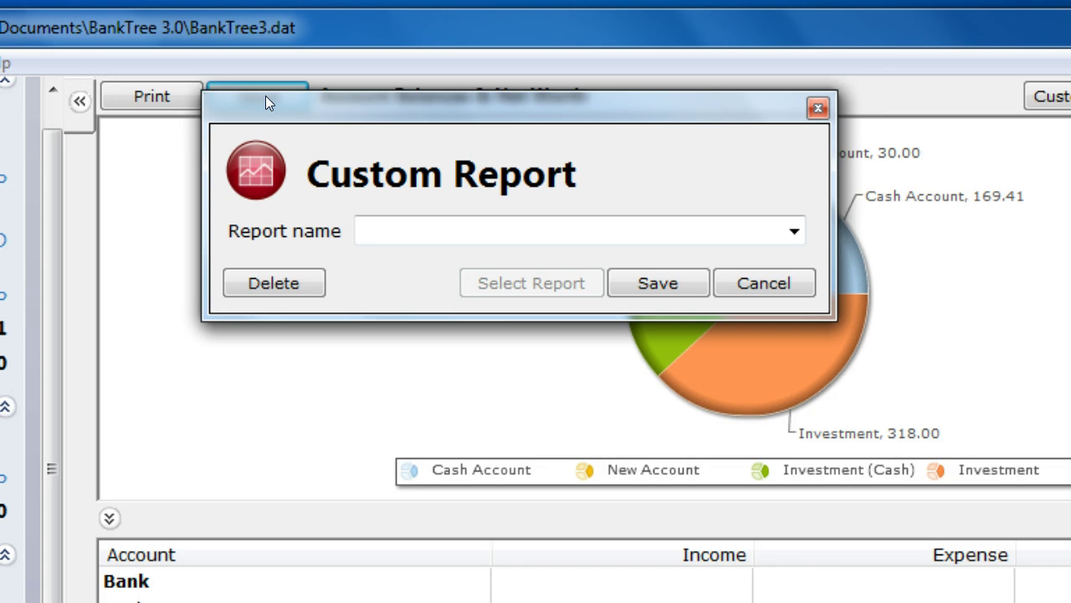
pyautogui.click(383, 227)
pyautogui.write('My ')
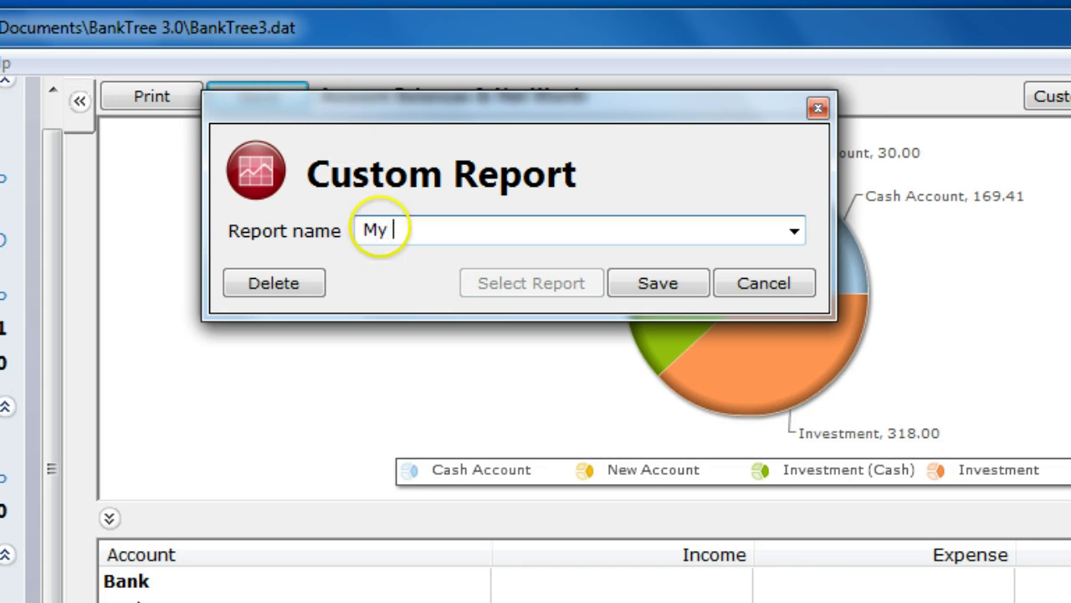
pyautogui.write('Report')
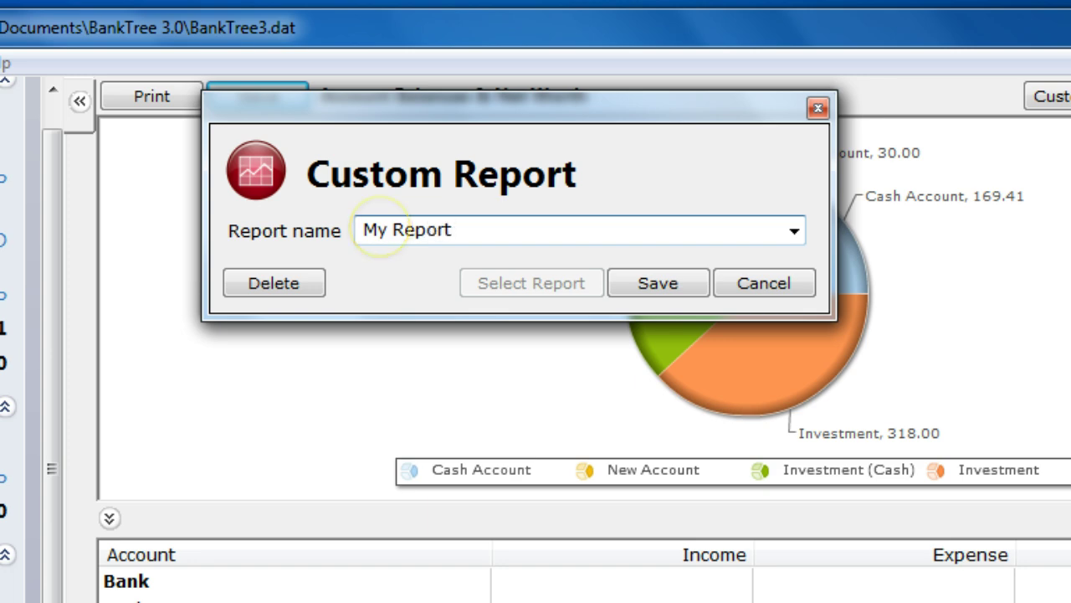
pyautogui.click(644, 283)
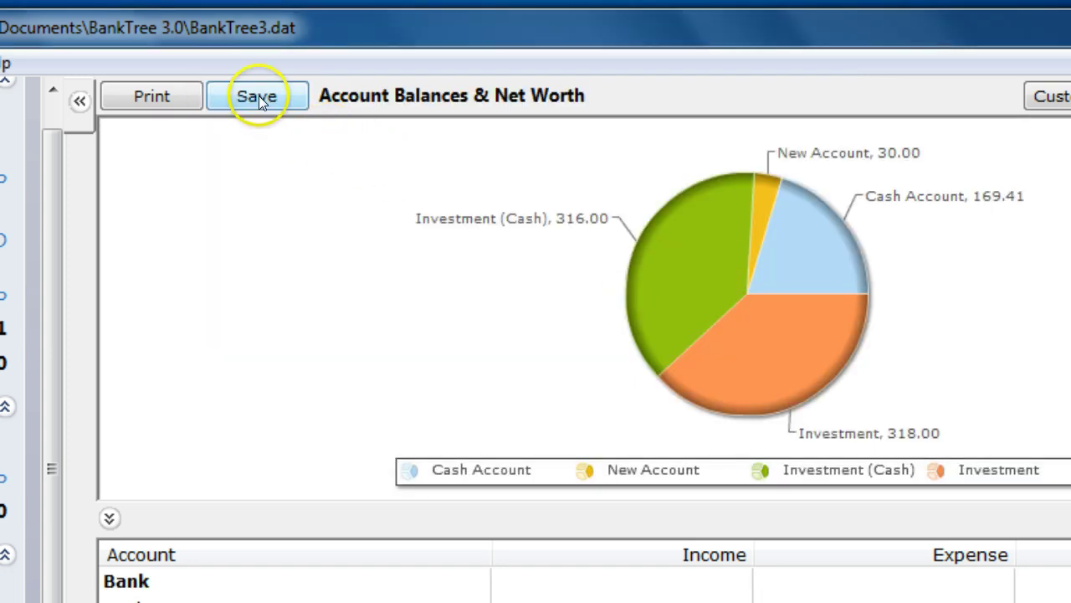
# Step: Reload 'My Report' from the saved custom report names
pyautogui.click(255, 94)
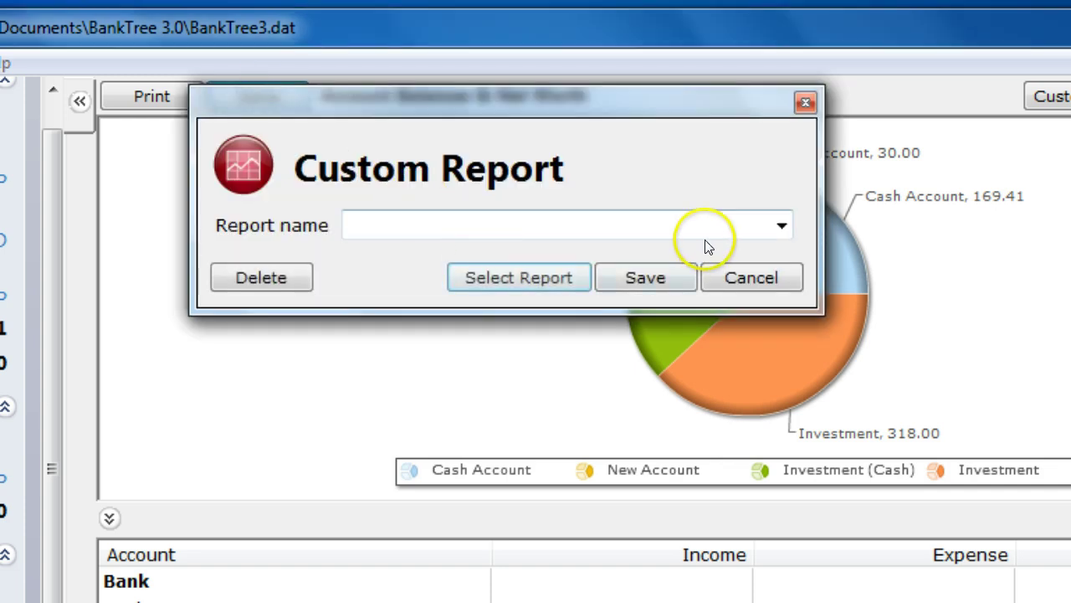
pyautogui.click(781, 224)
pyautogui.click(375, 244)
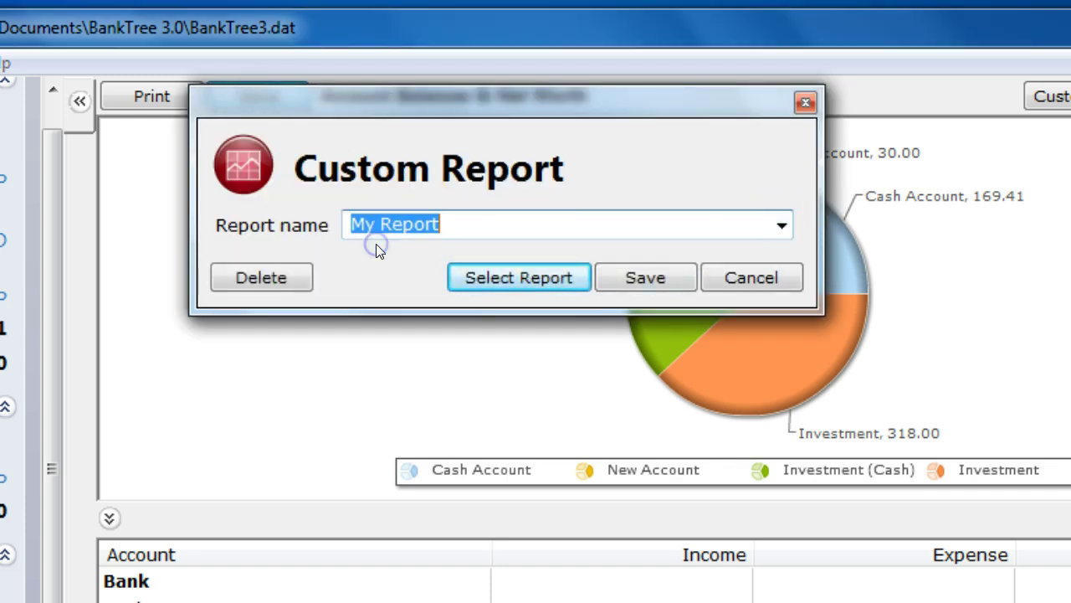
pyautogui.click(498, 269)
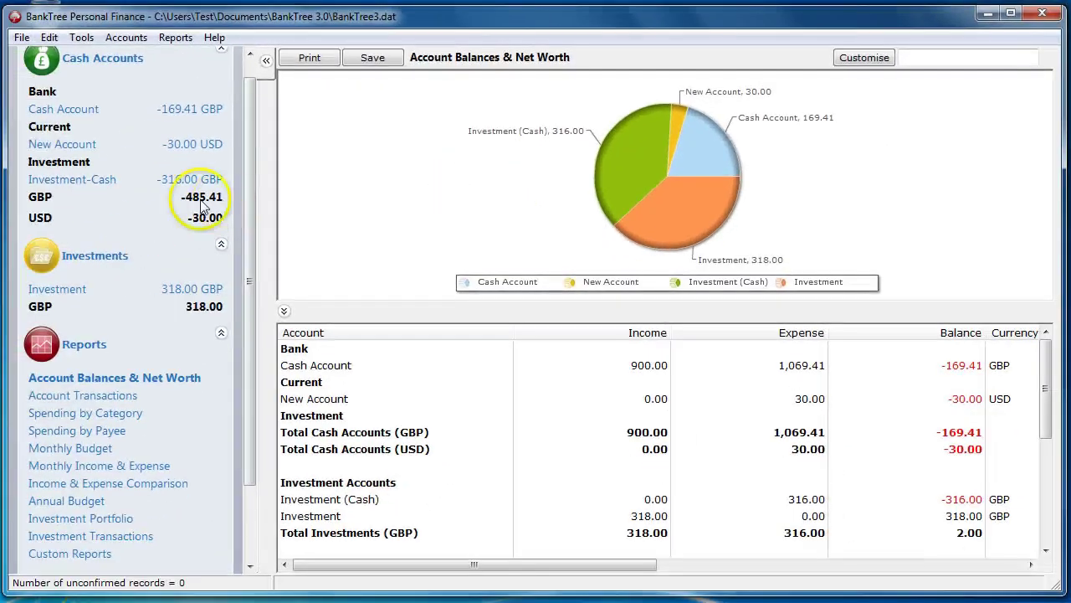
pyautogui.moveTo(245, 197); pyautogui.dragTo(252, 348)
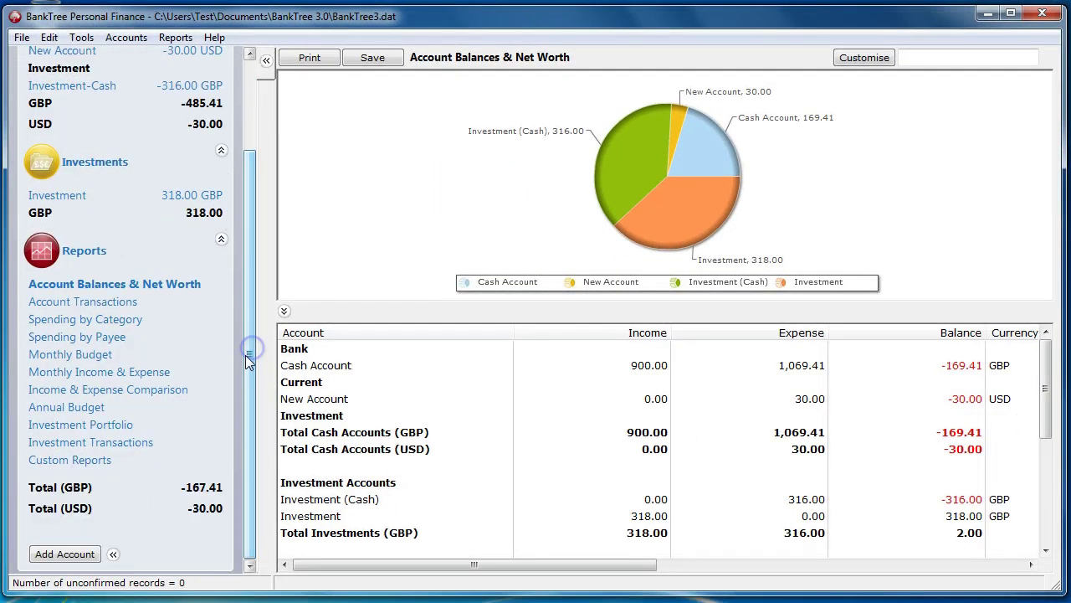
# Step: Load 'My Report' again through the Custom Reports list
pyautogui.click(92, 462)
pyautogui.click(409, 427)
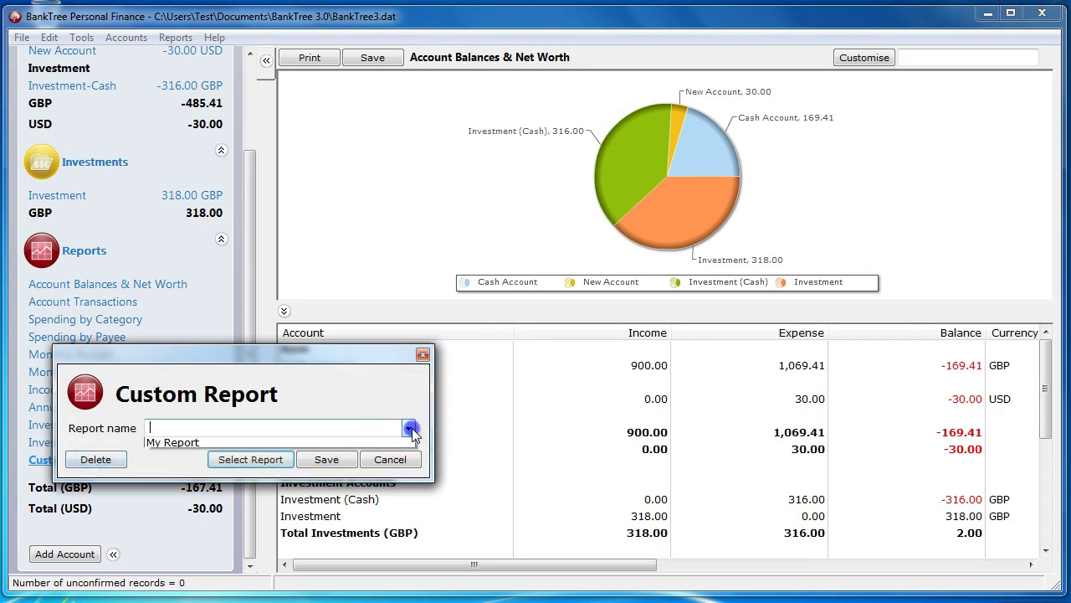
pyautogui.click(176, 444)
pyautogui.click(251, 460)
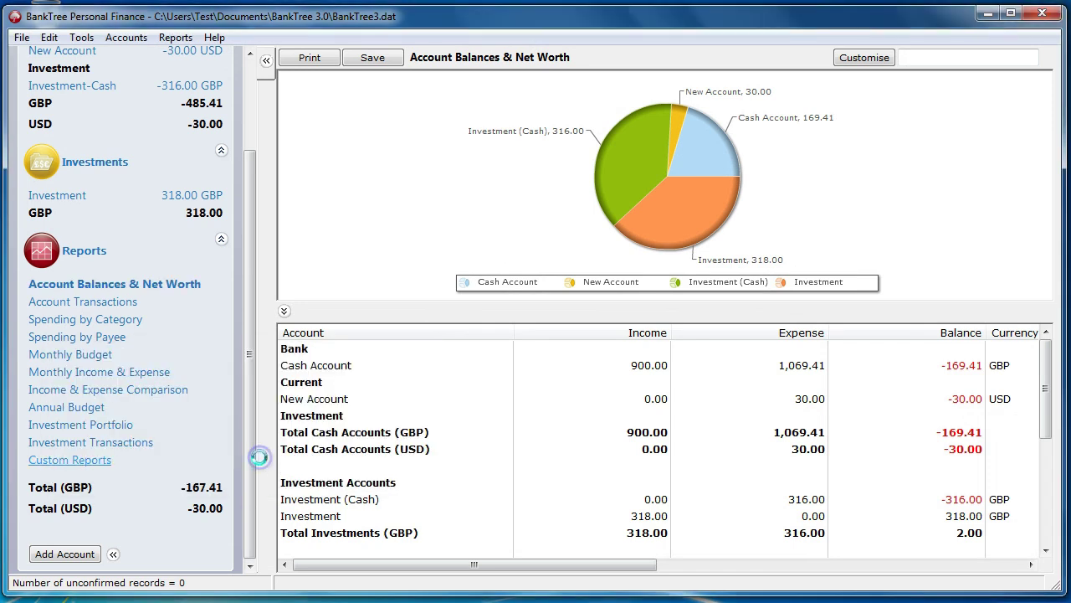
pyautogui.click(178, 38)
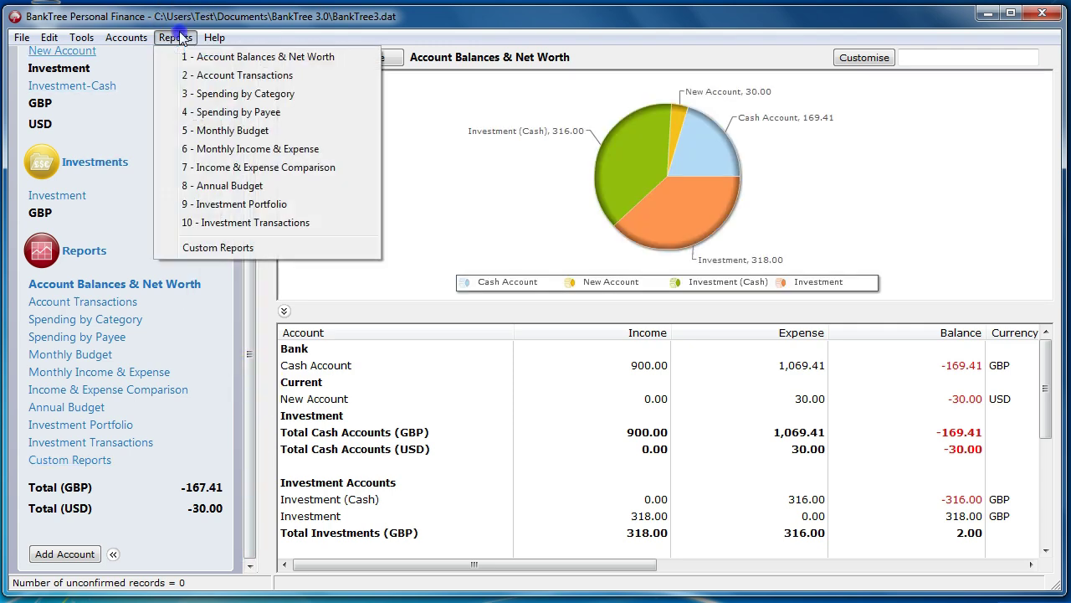
# Step: Load the saved 'My Report' custom report
pyautogui.click(189, 248)
pyautogui.click(679, 326)
pyautogui.click(688, 328)
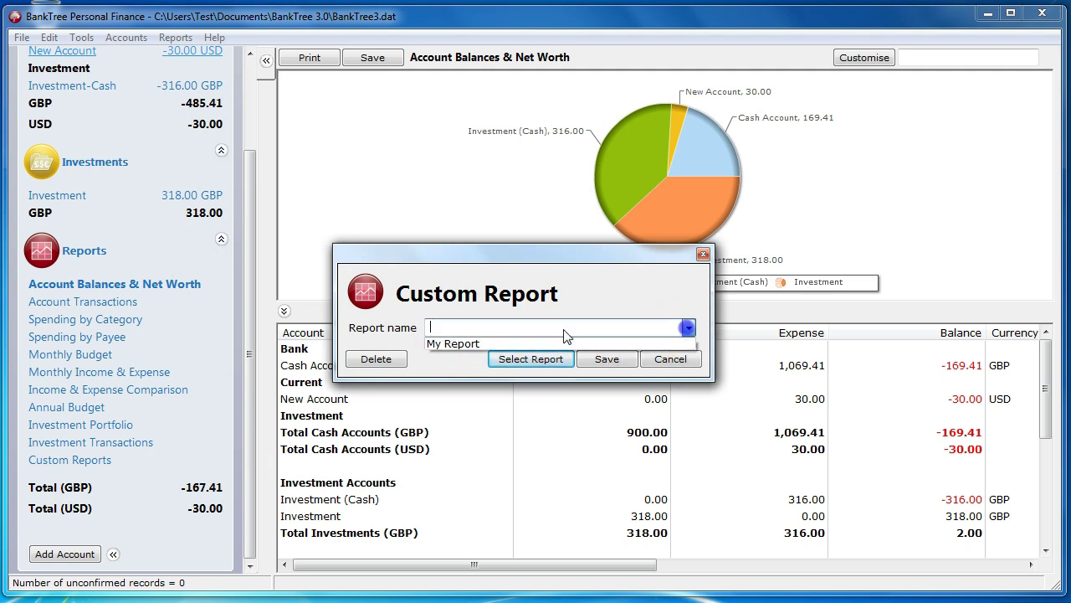
pyautogui.click(430, 343)
pyautogui.click(514, 359)
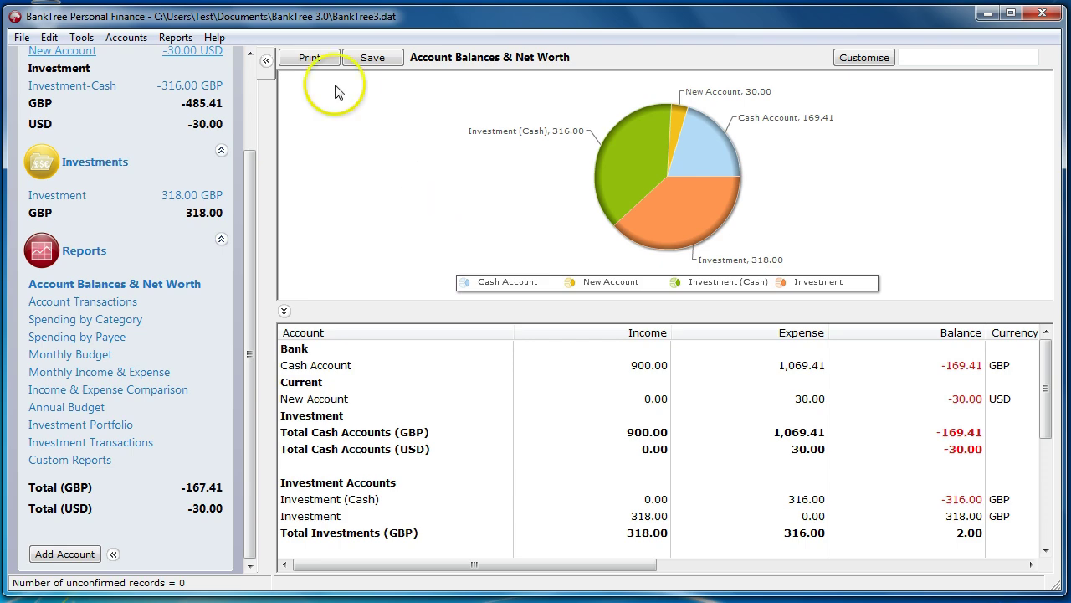
# Step: Select 'My Report' in the Custom Report dialog, delete it and confirm with Yes
pyautogui.click(359, 57)
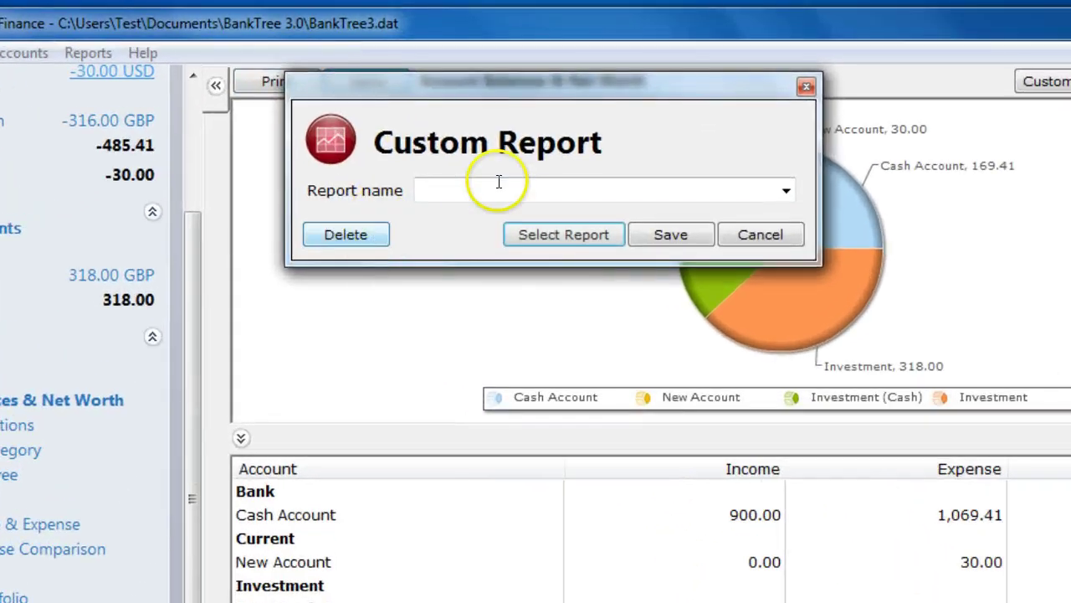
pyautogui.click(481, 162)
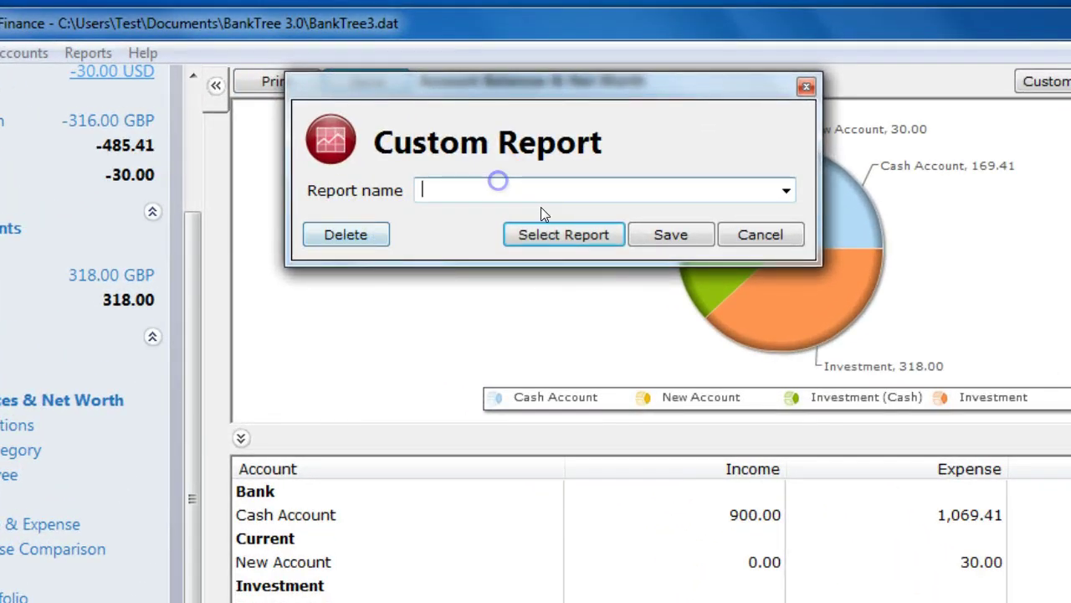
pyautogui.click(732, 164)
pyautogui.click(495, 211)
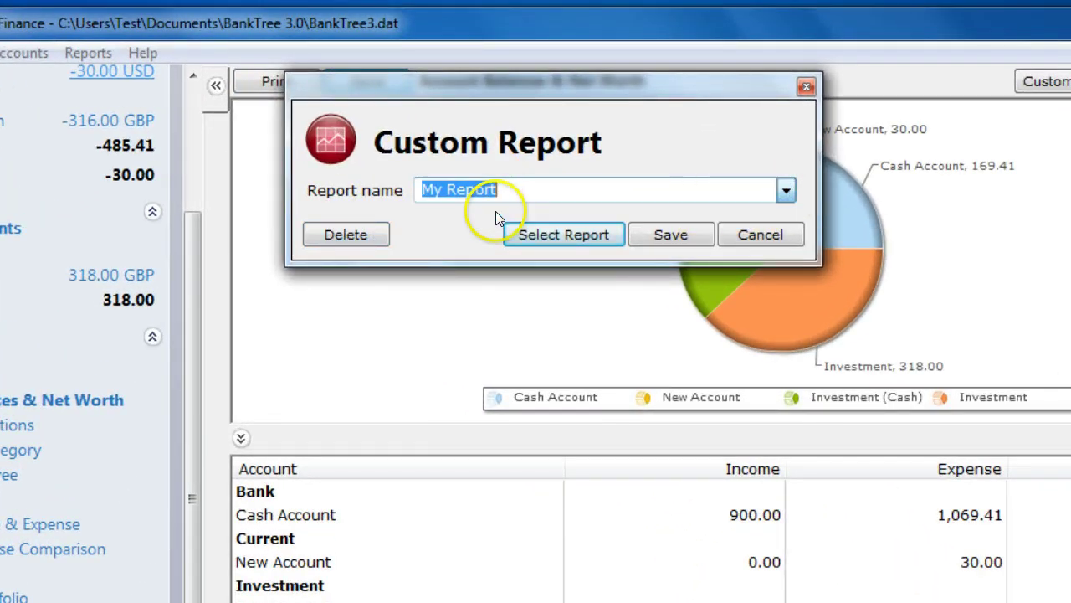
pyautogui.click(353, 232)
pyautogui.click(598, 531)
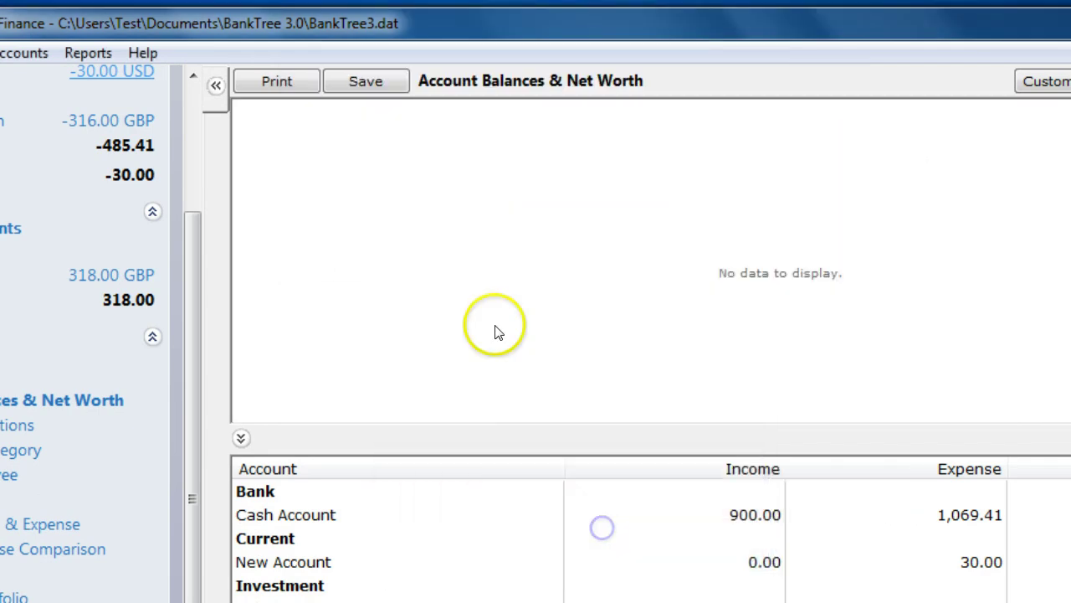
# Step: Confirm the saved report list is now empty and cancel the Custom Report dialog
pyautogui.click(370, 82)
pyautogui.click(817, 194)
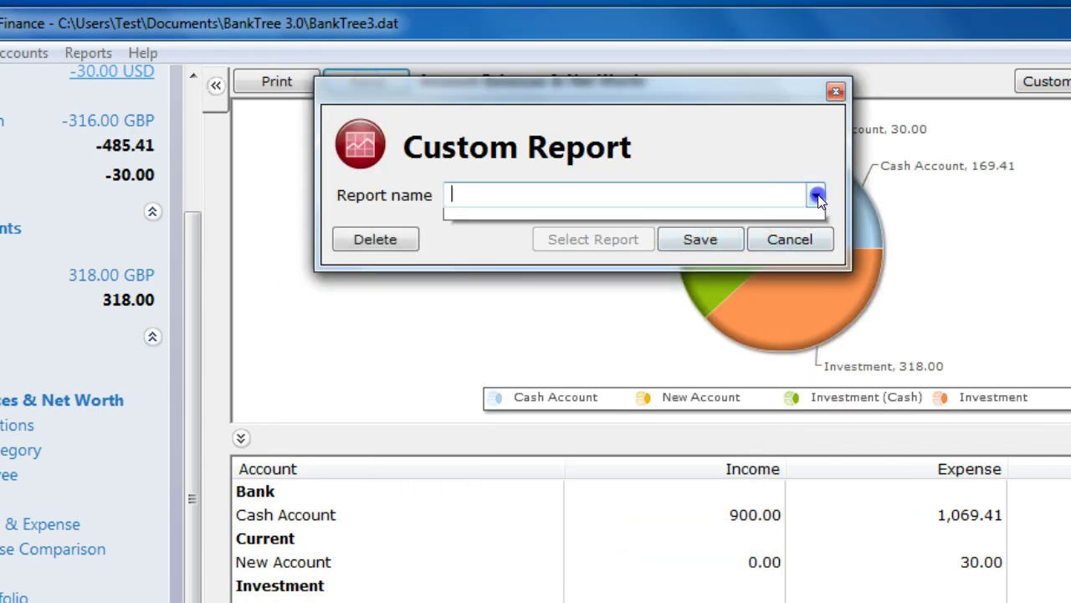
pyautogui.click(818, 194)
pyautogui.click(789, 239)
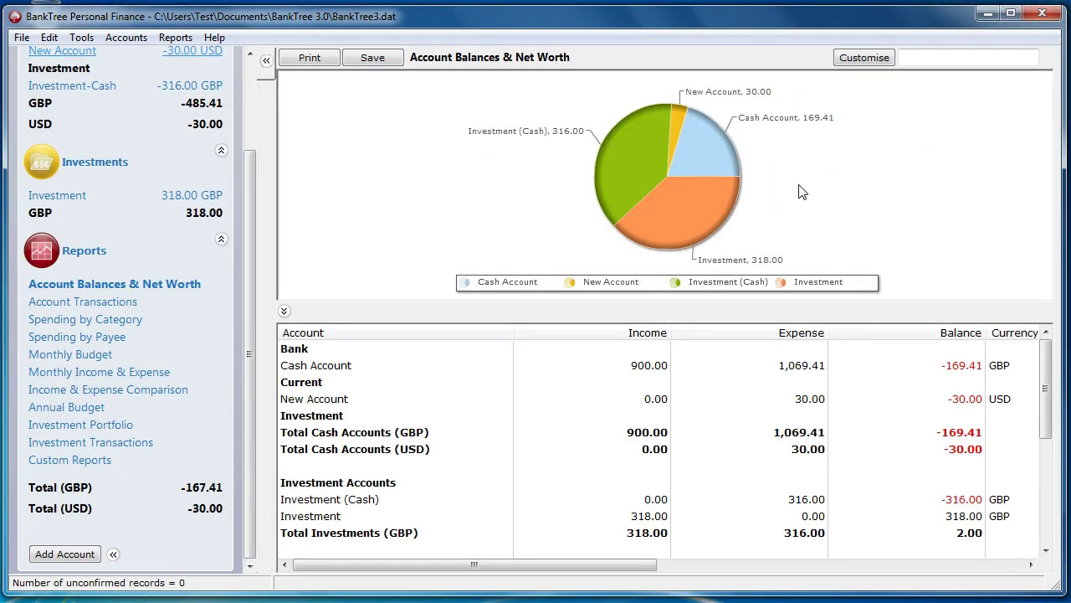
pyautogui.click(605, 247)
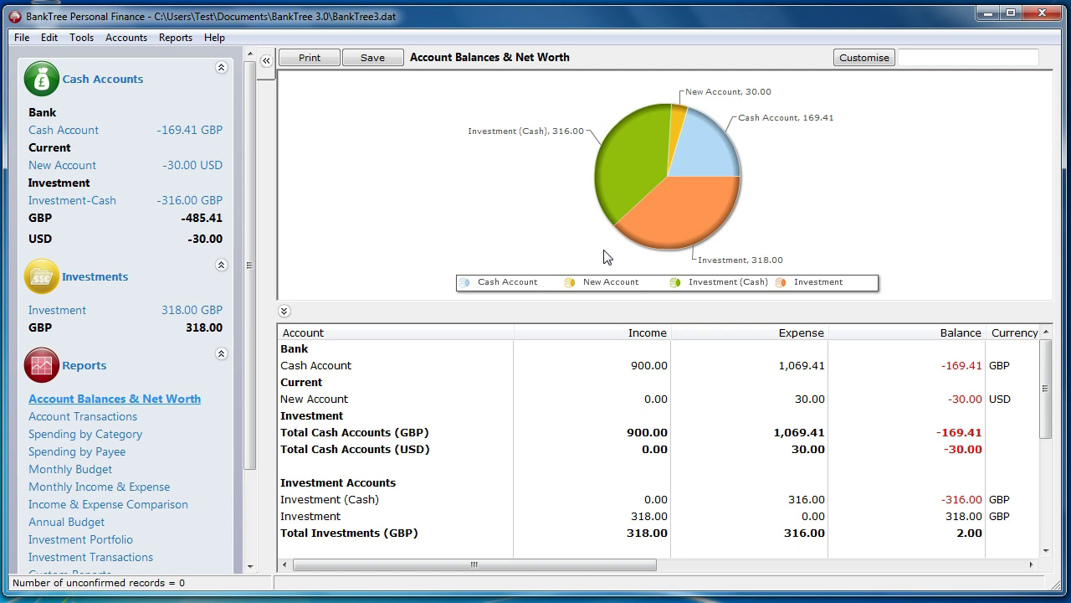
pyautogui.click(1047, 390)
pyautogui.moveTo(1047, 390)
pyautogui.mouseDown()
pyautogui.moveTo(1046, 523)
pyautogui.moveTo(1045, 376)
pyautogui.mouseUp()
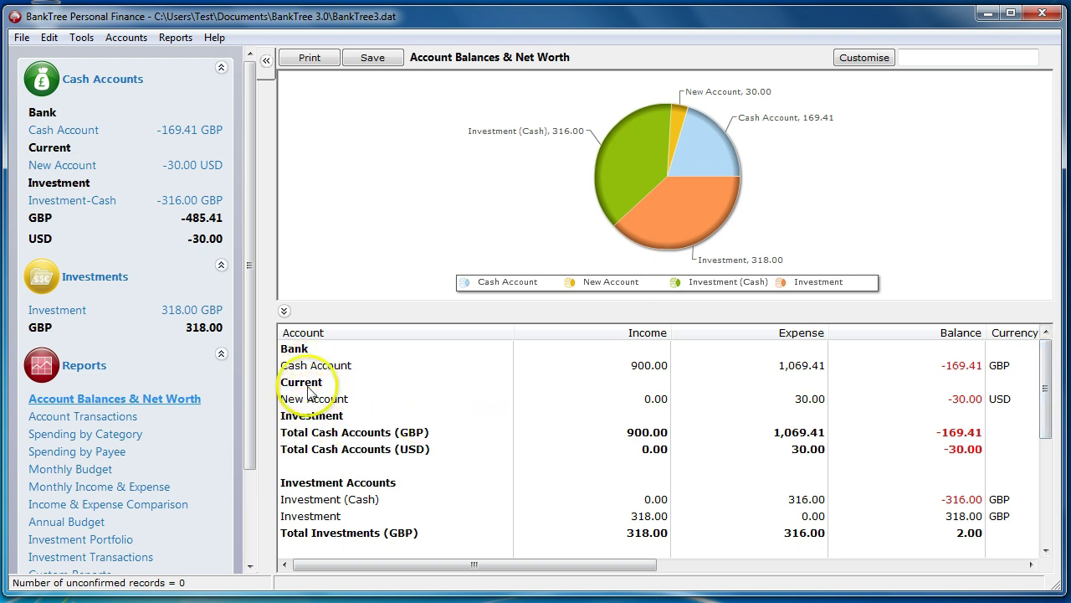
pyautogui.moveTo(1046, 400); pyautogui.dragTo(1043, 366)
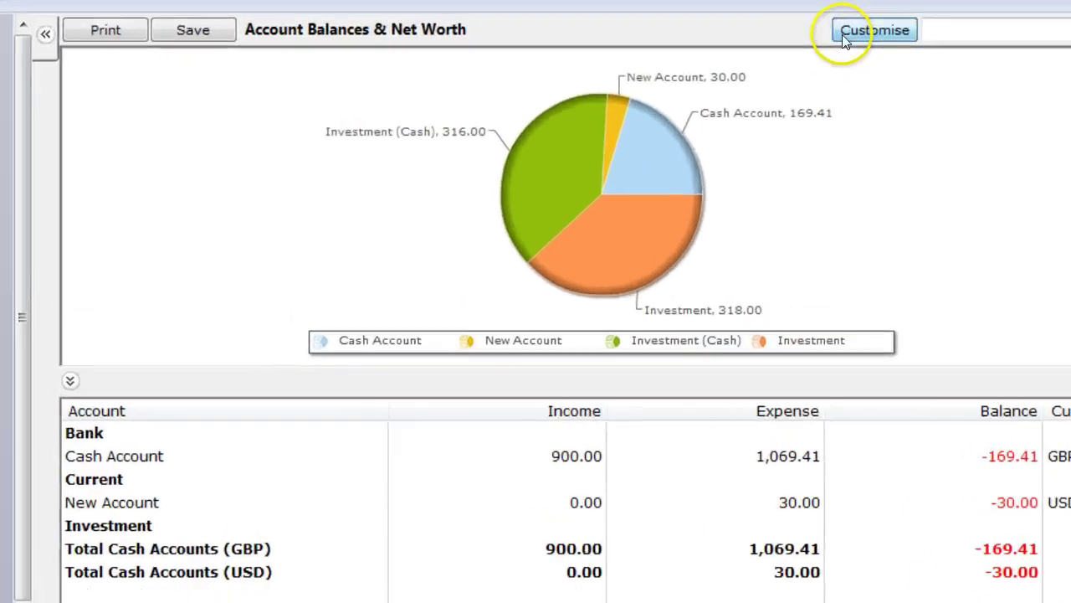
pyautogui.click(867, 50)
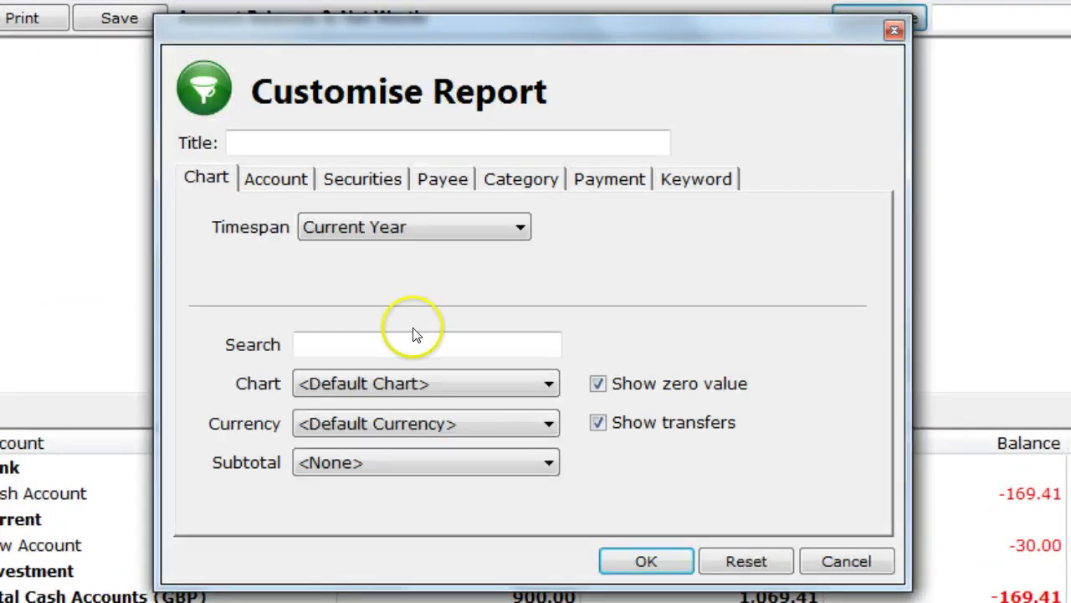
# Step: Keep British Pound currency, subtotal by Group, and review totals such as Cash Accounts -187.28 GBP
pyautogui.click(361, 431)
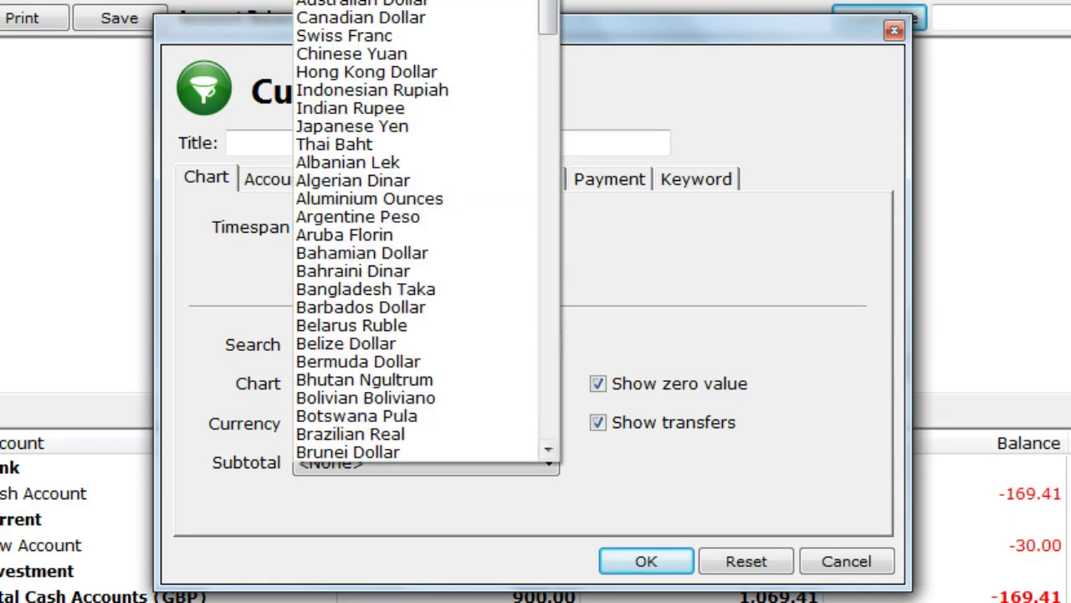
pyautogui.press('Escape')
pyautogui.click(392, 465)
pyautogui.click(360, 503)
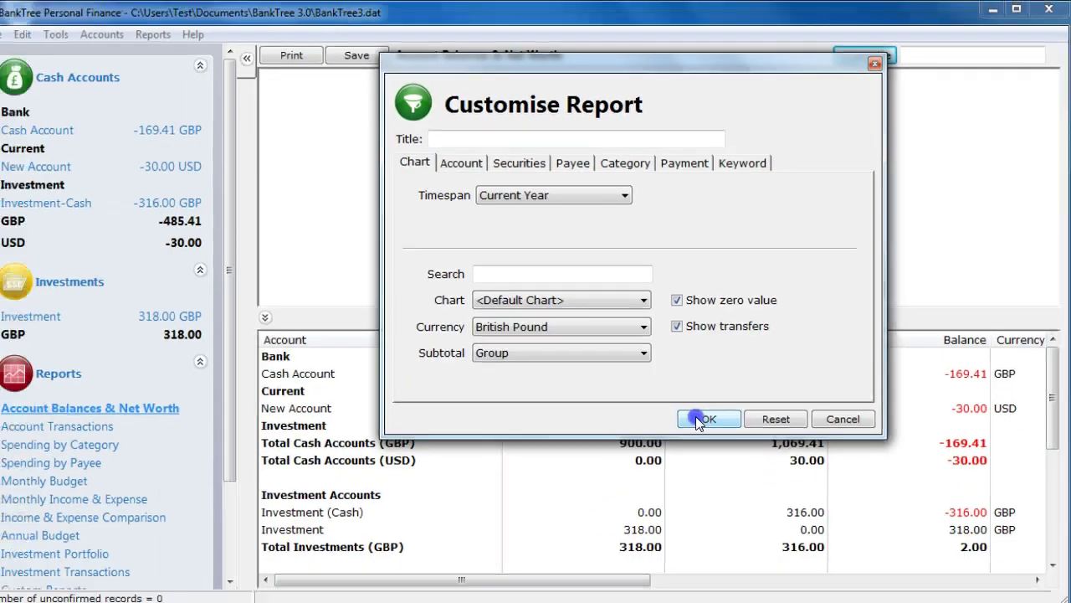
pyautogui.click(699, 421)
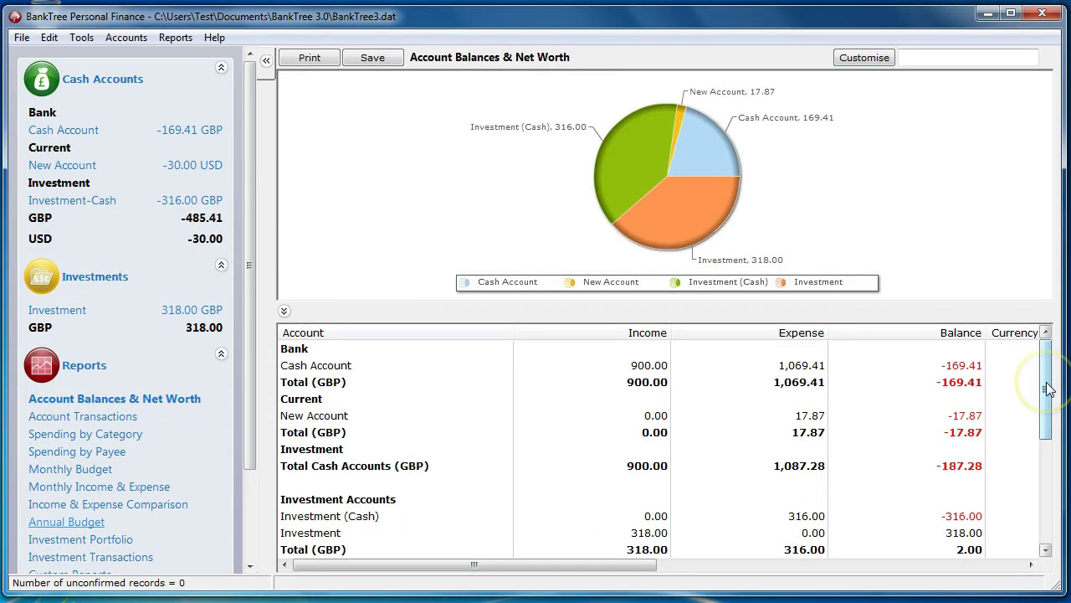
pyautogui.moveTo(1049, 389); pyautogui.dragTo(1048, 427)
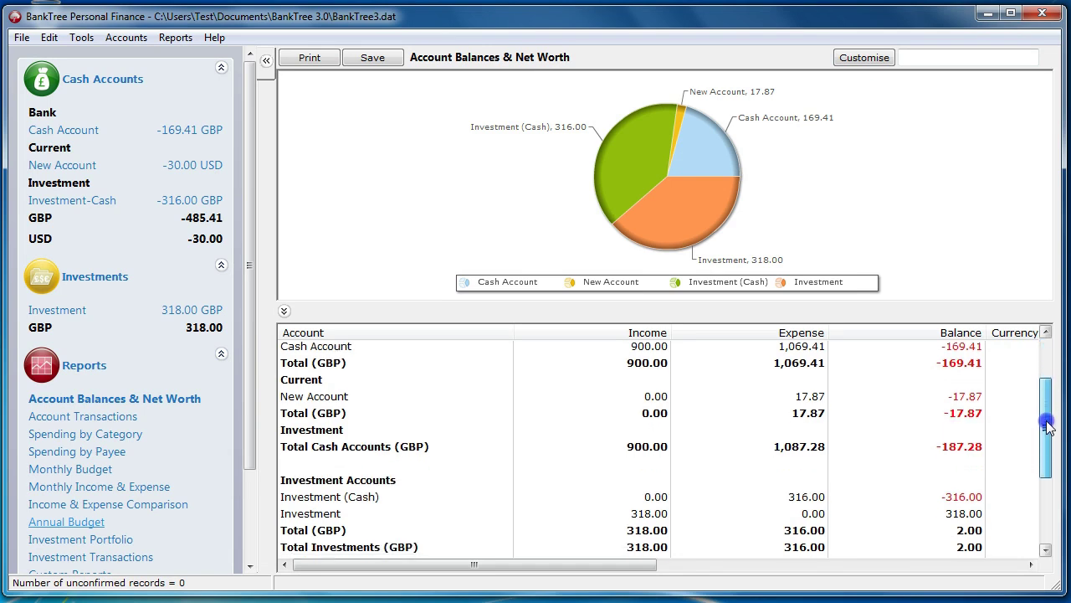
pyautogui.moveTo(1049, 427); pyautogui.dragTo(1049, 445)
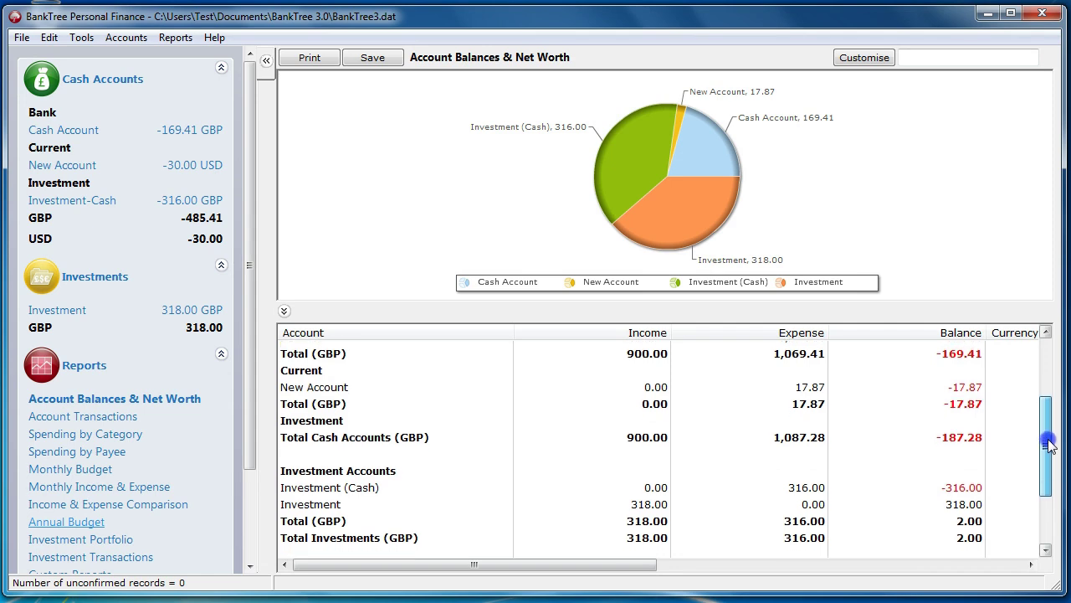
pyautogui.moveTo(1048, 445); pyautogui.dragTo(1048, 383)
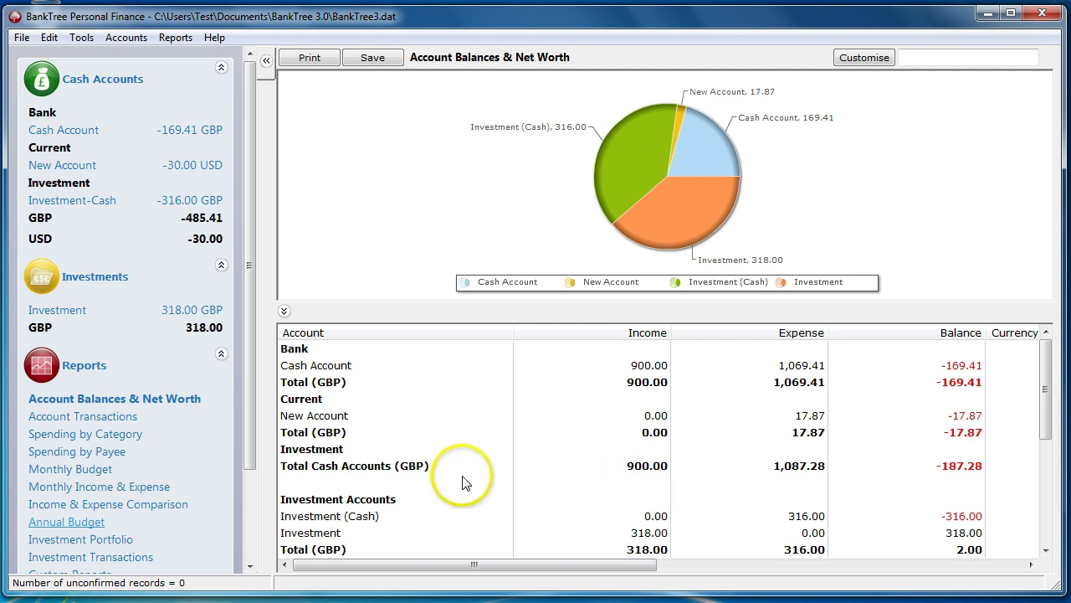
# Step: View New Account's Go Green Fuel transaction in its register, then return to the balances report
pyautogui.doubleClick(307, 415)
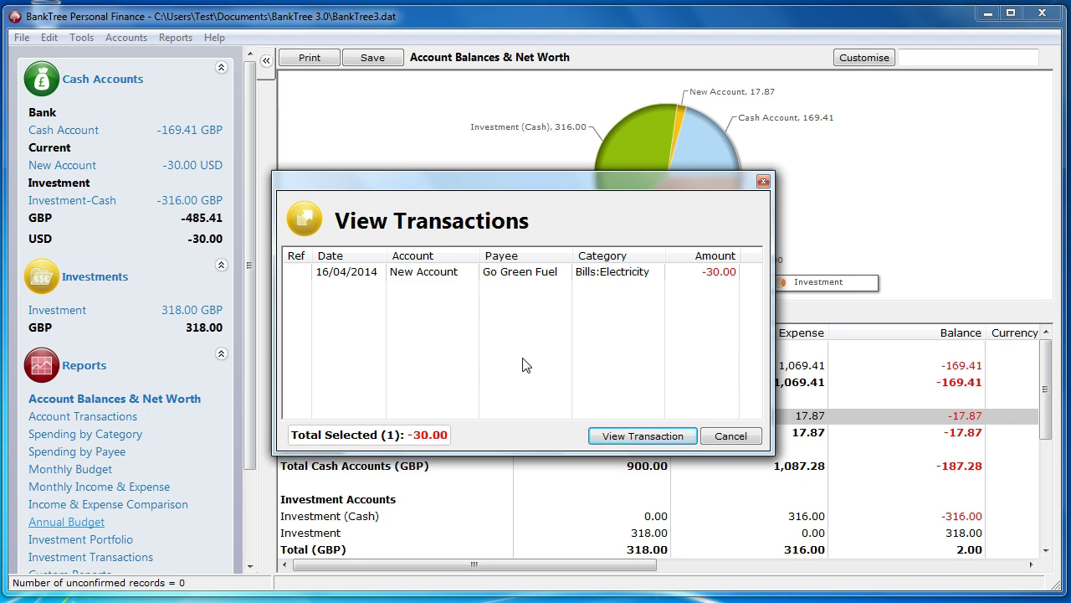
pyautogui.click(452, 276)
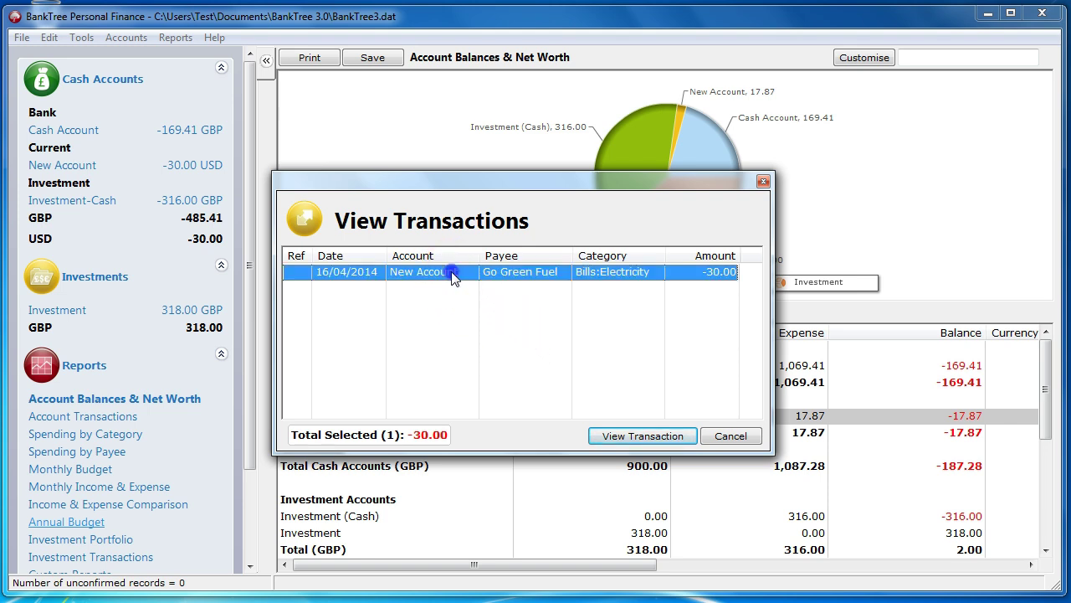
pyautogui.click(617, 436)
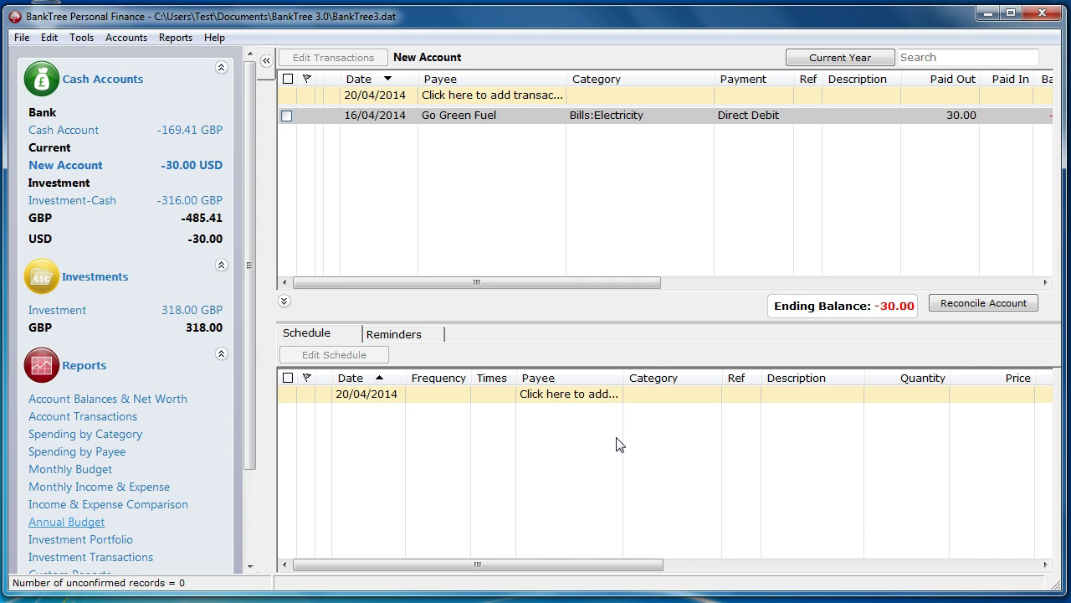
pyautogui.click(137, 400)
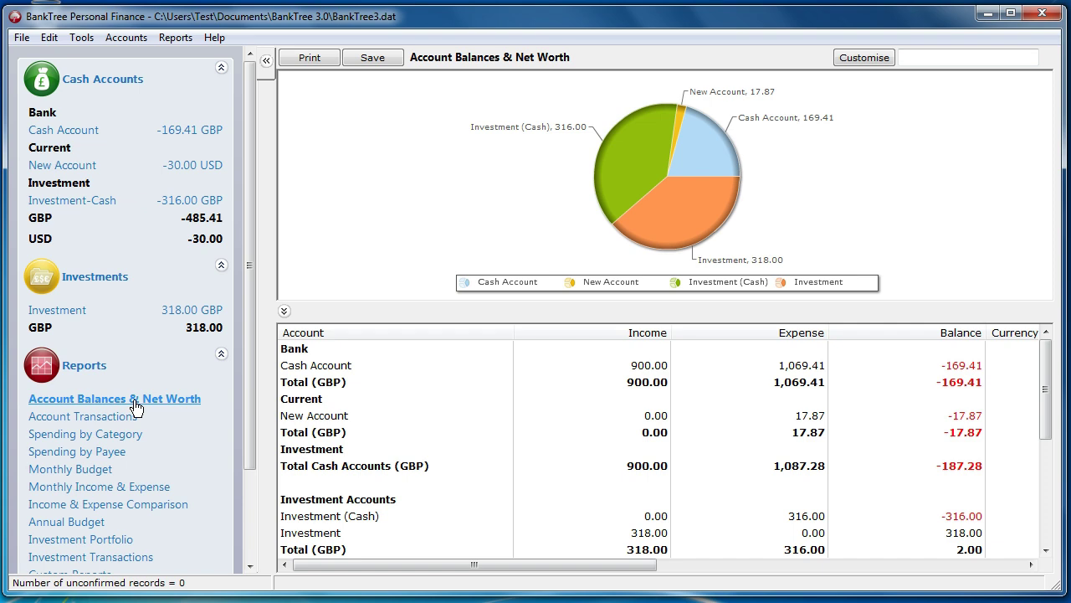
# Step: Open the Spending by Category report, totalling 1,403.28 GBP in expenses
pyautogui.click(80, 441)
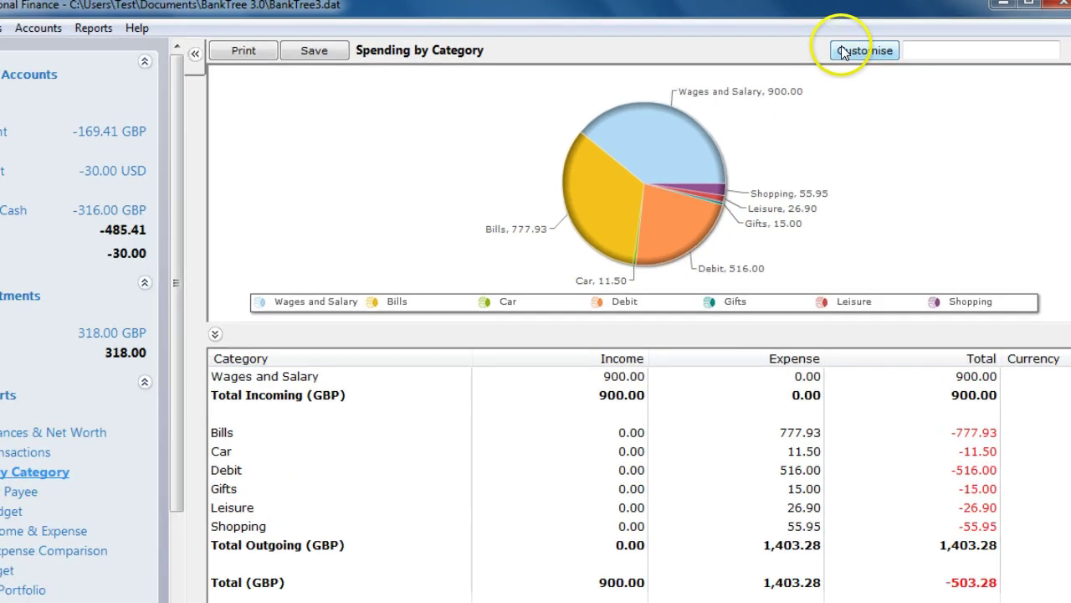
# Step: Tick Show parent categories only on the Category tab and apply it to Spending by Category
pyautogui.click(847, 56)
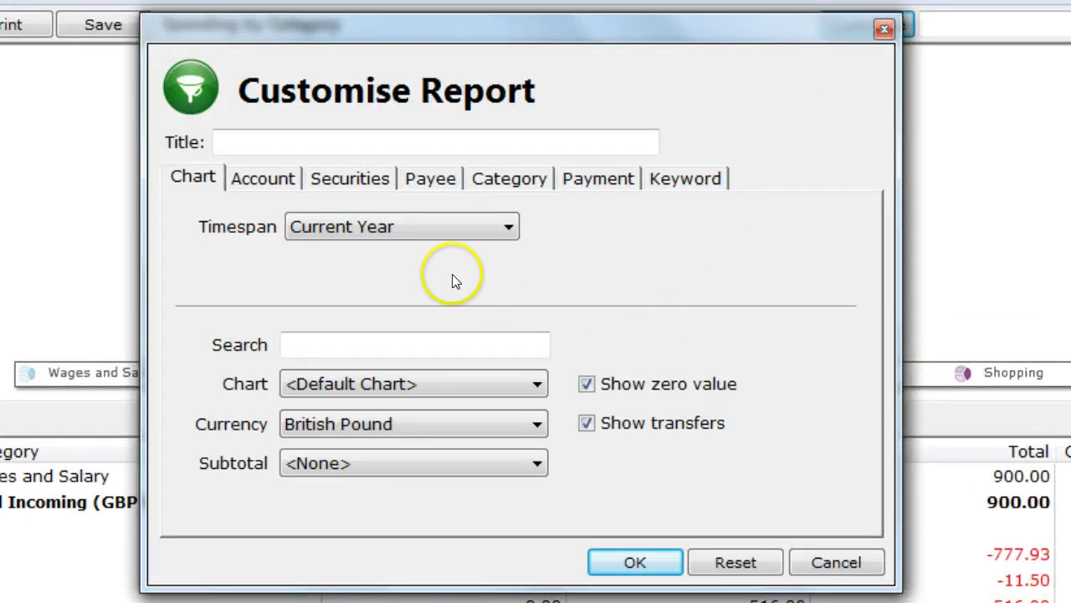
pyautogui.click(491, 180)
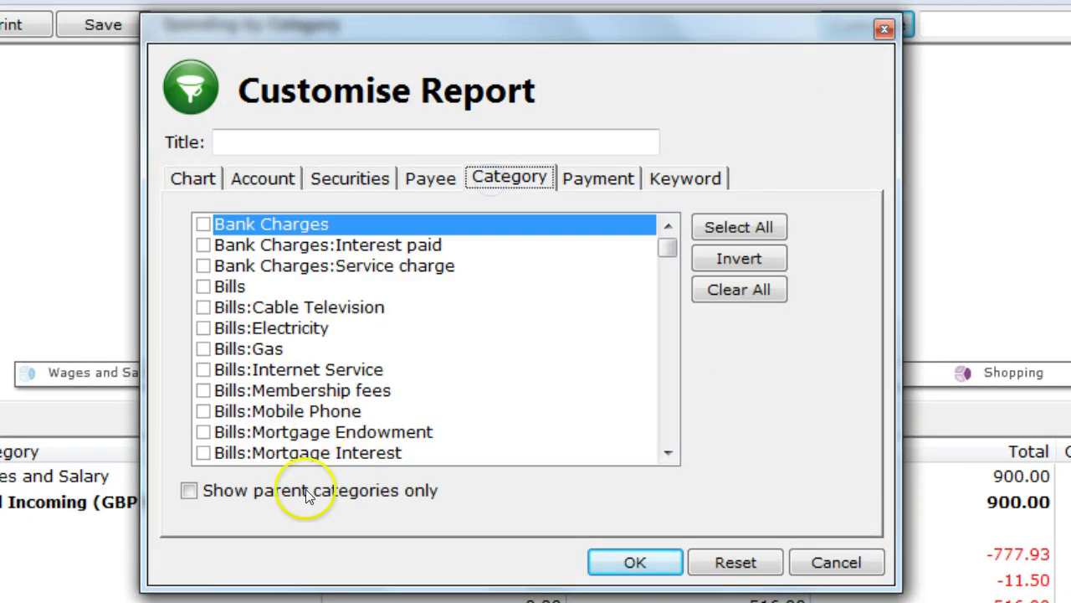
pyautogui.click(235, 492)
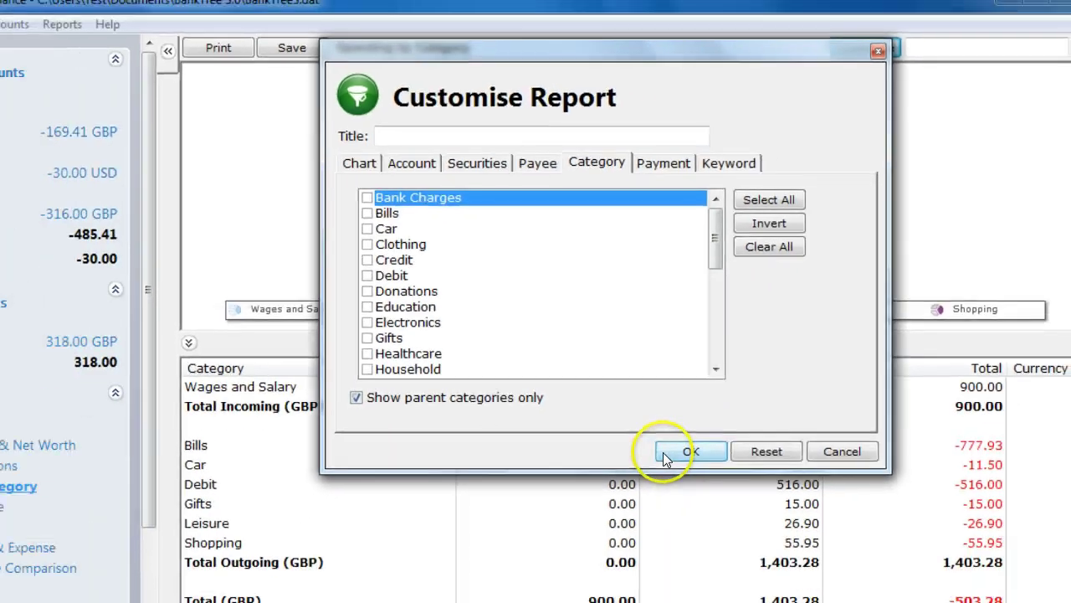
pyautogui.click(634, 561)
pyautogui.click(599, 452)
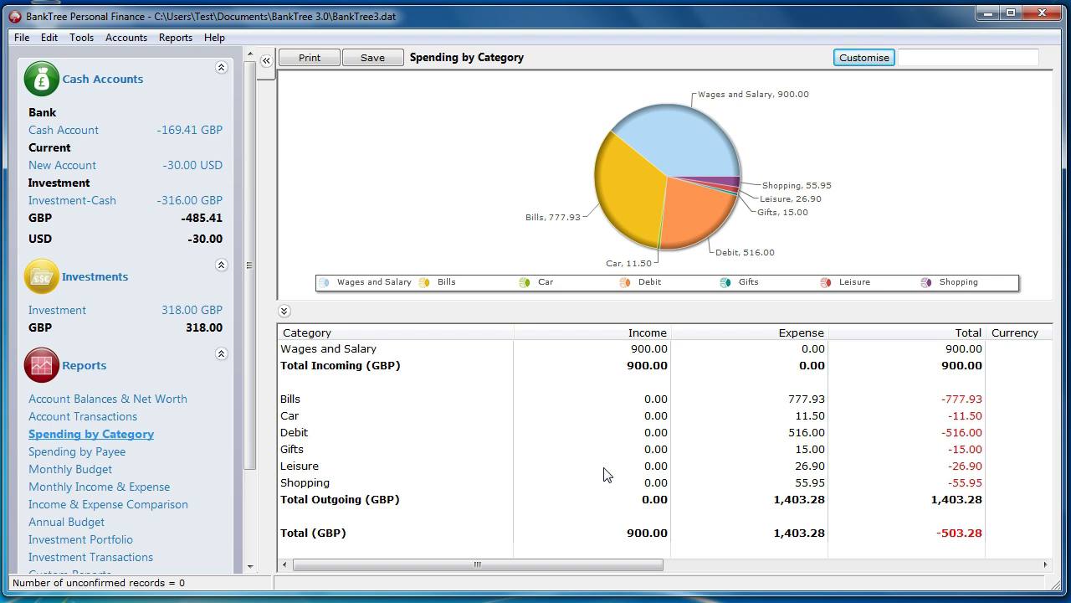
# Step: Open the Account Transactions report and set its subtotals to Category
pyautogui.click(132, 417)
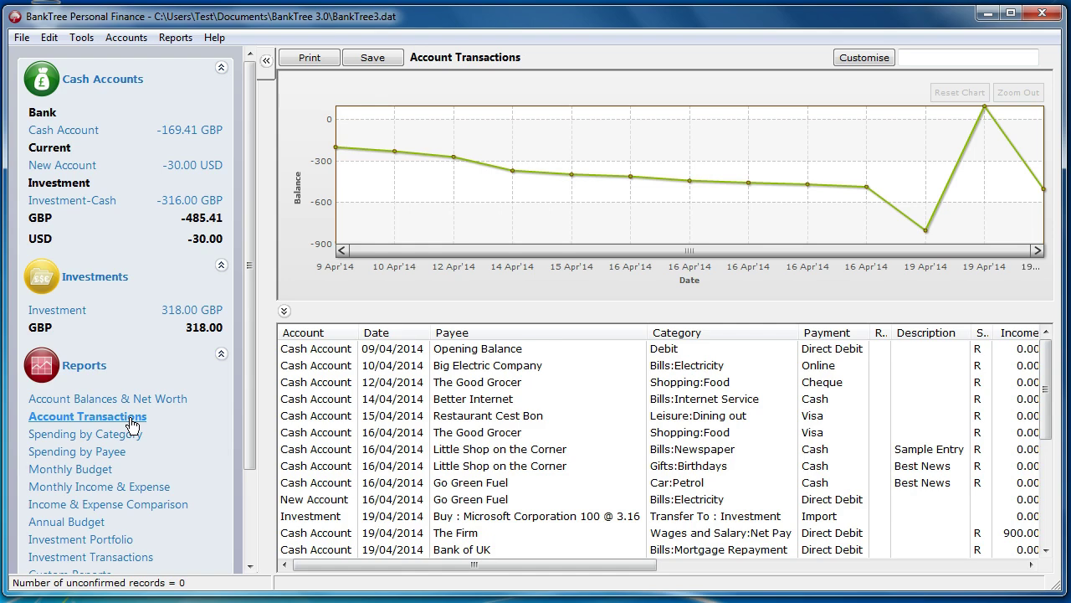
pyautogui.click(864, 57)
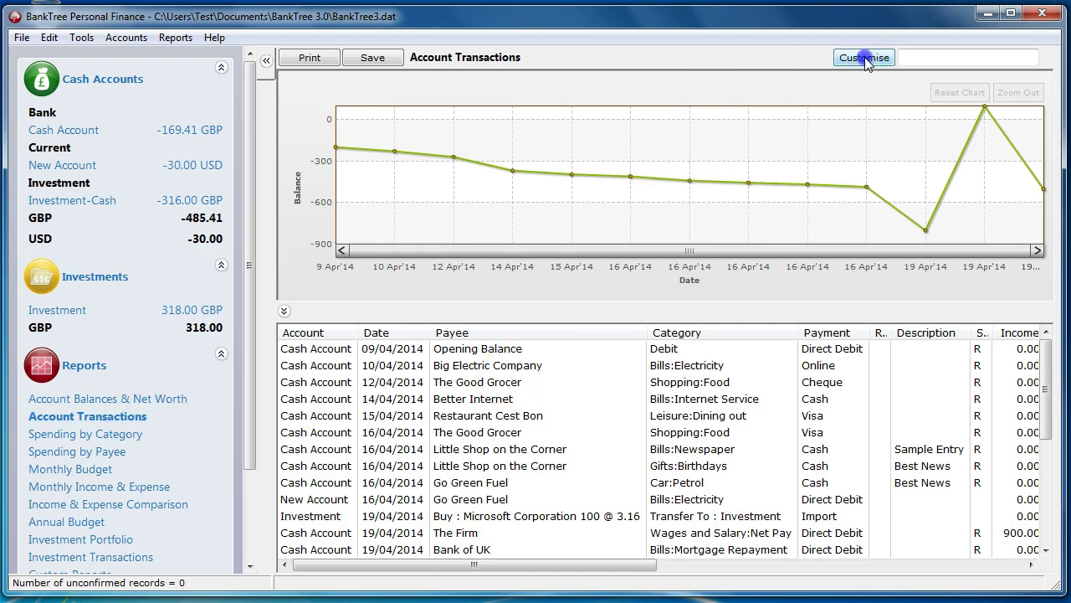
pyautogui.click(532, 345)
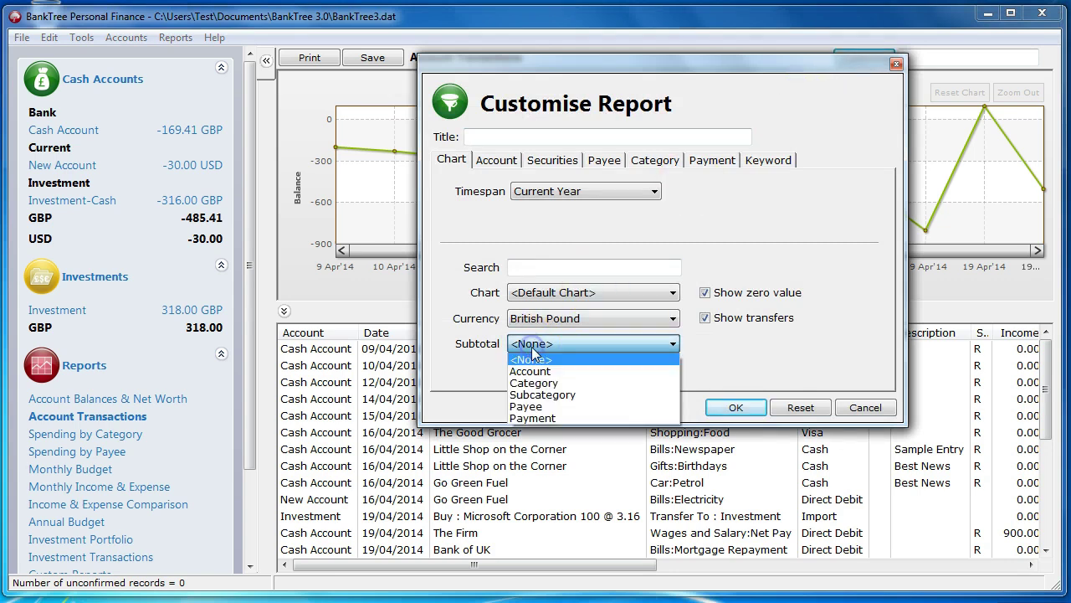
pyautogui.click(533, 382)
pyautogui.click(730, 408)
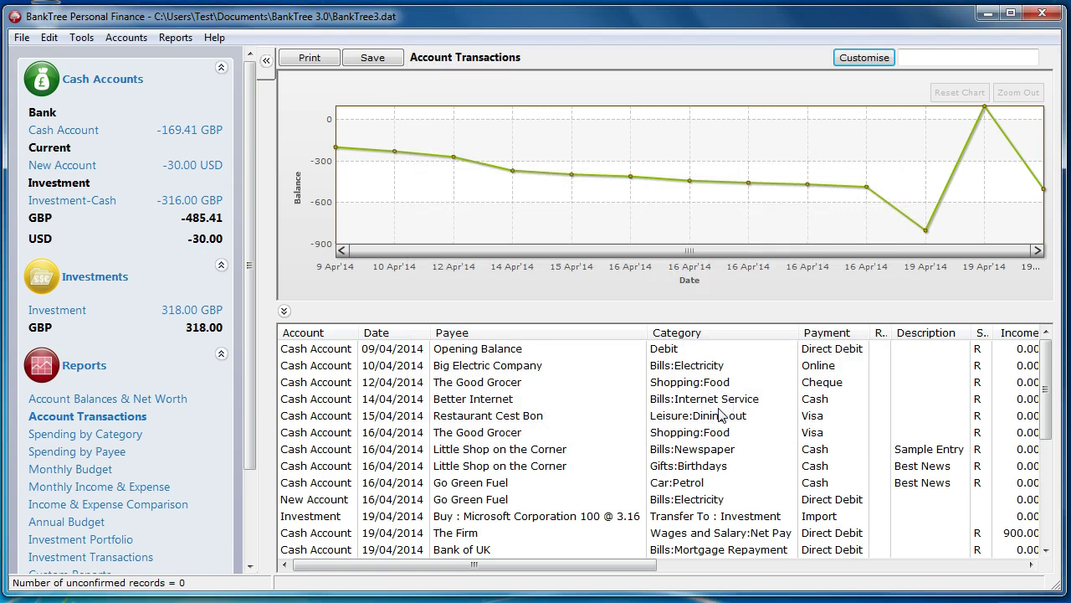
# Step: Confirm grouping by category and scroll down to check the category totals and Total (GBP) row
pyautogui.click(1026, 377)
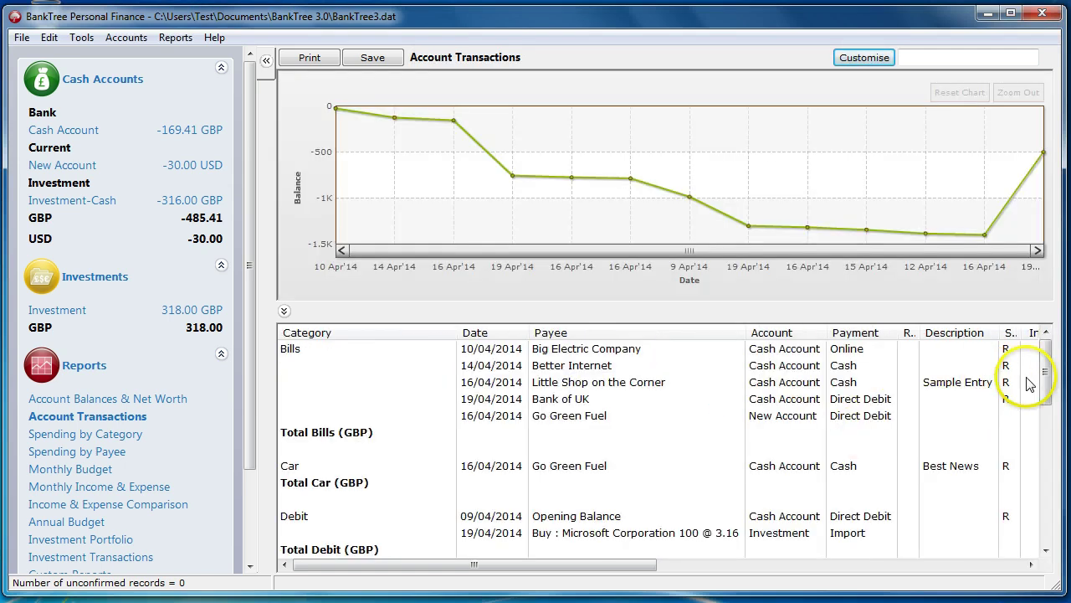
pyautogui.moveTo(1043, 360); pyautogui.dragTo(1043, 529)
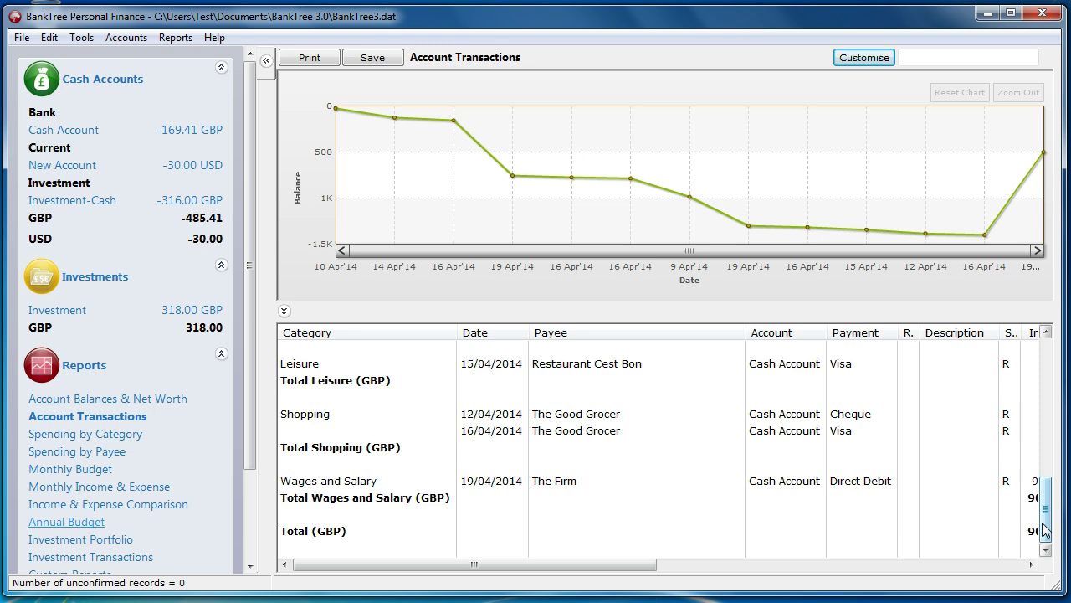
pyautogui.click(21, 37)
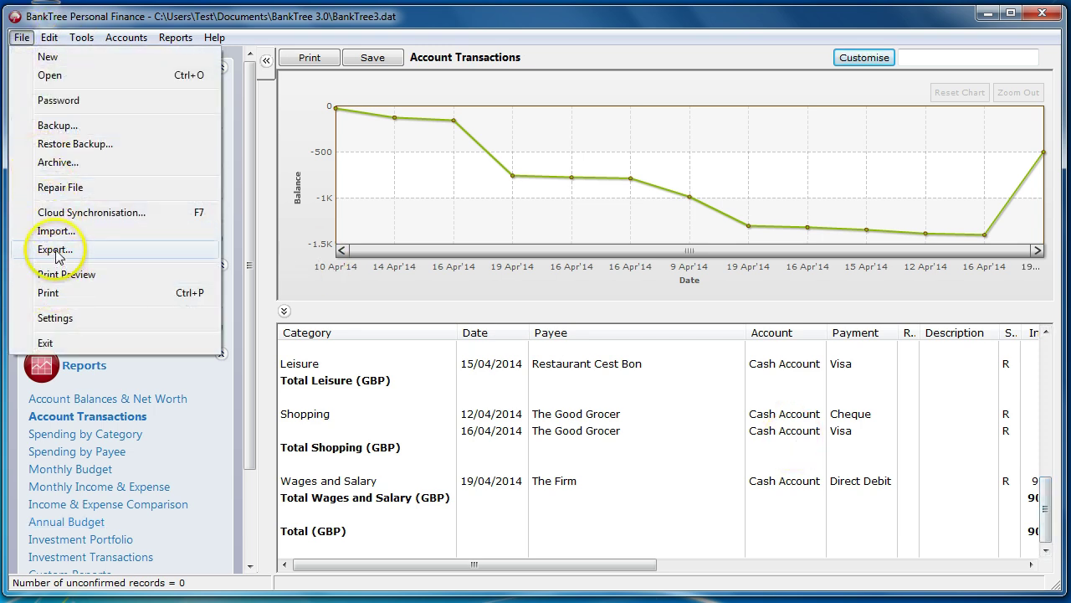
# Step: Export the report as an Excel Worksheet (*.xls) named myreport
pyautogui.click(55, 249)
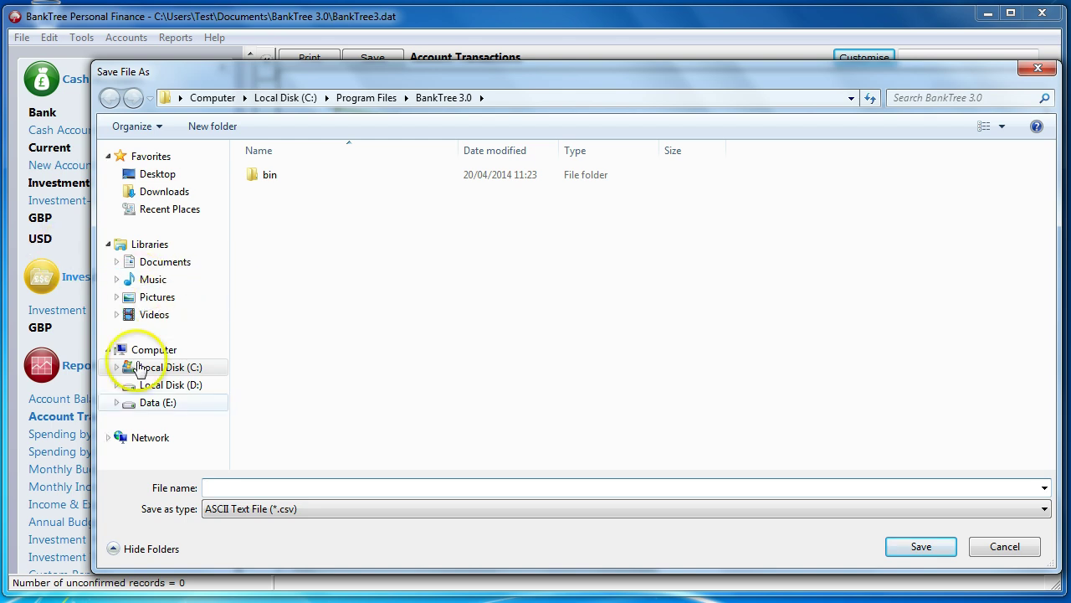
pyautogui.click(266, 507)
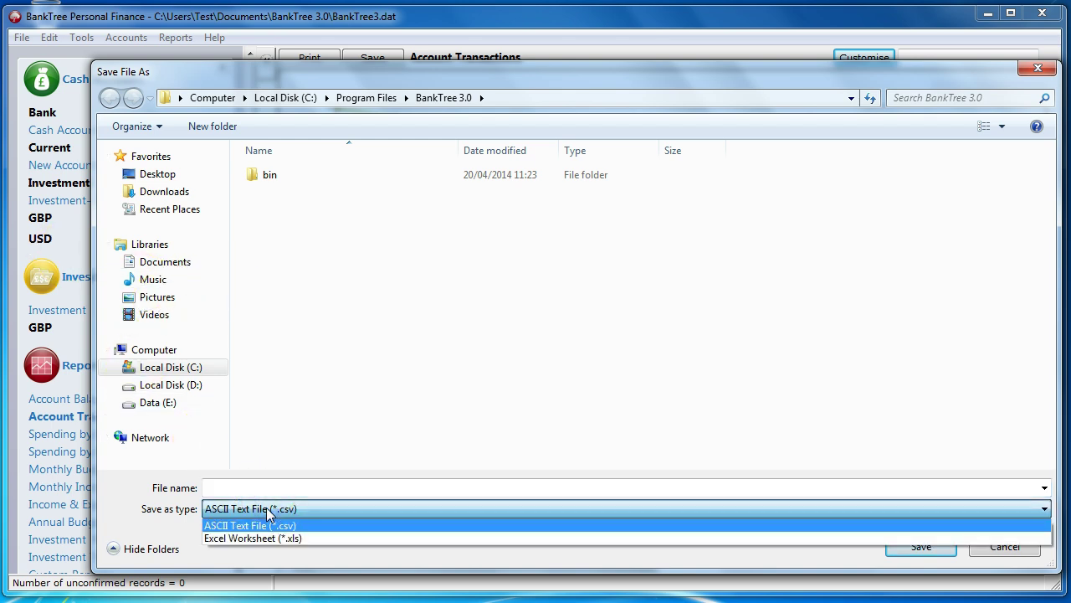
pyautogui.click(274, 538)
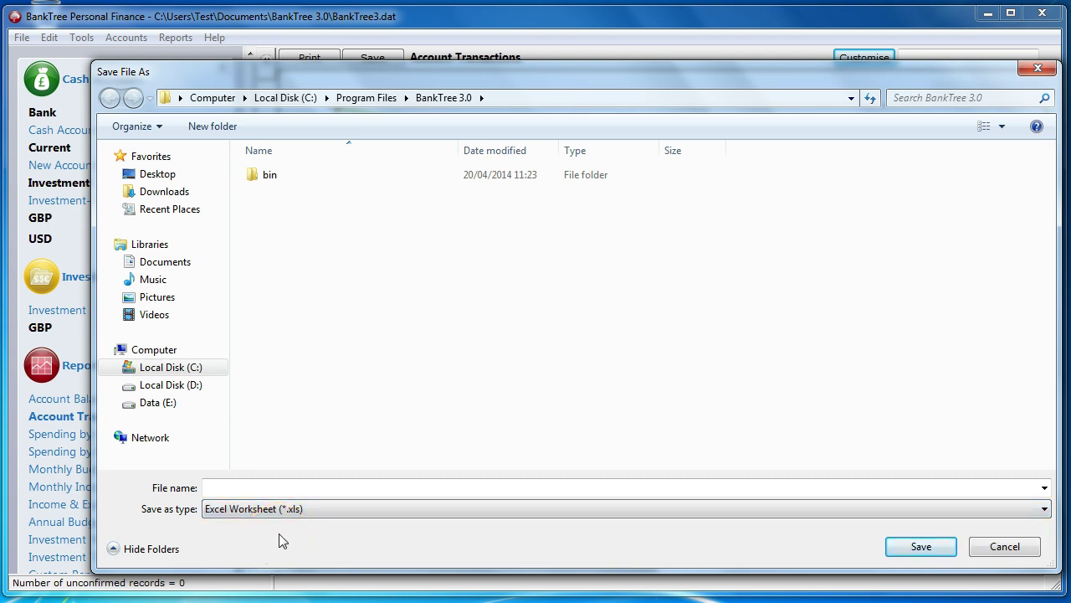
pyautogui.click(233, 488)
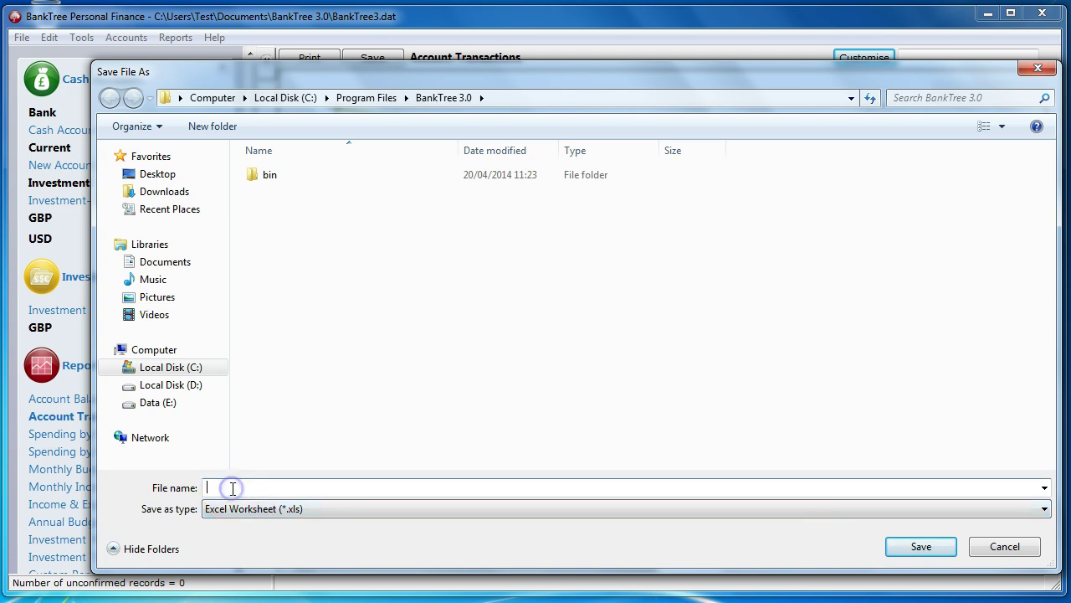
pyautogui.write('myreport')
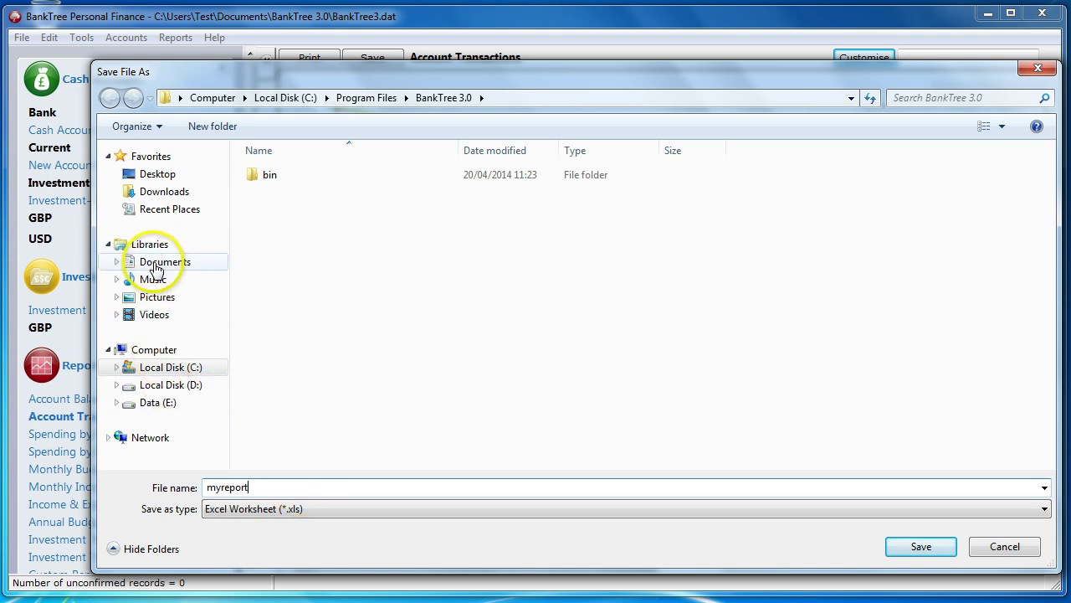
# Step: Save myreport.xls to the Desktop, replacing the existing file
pyautogui.click(158, 173)
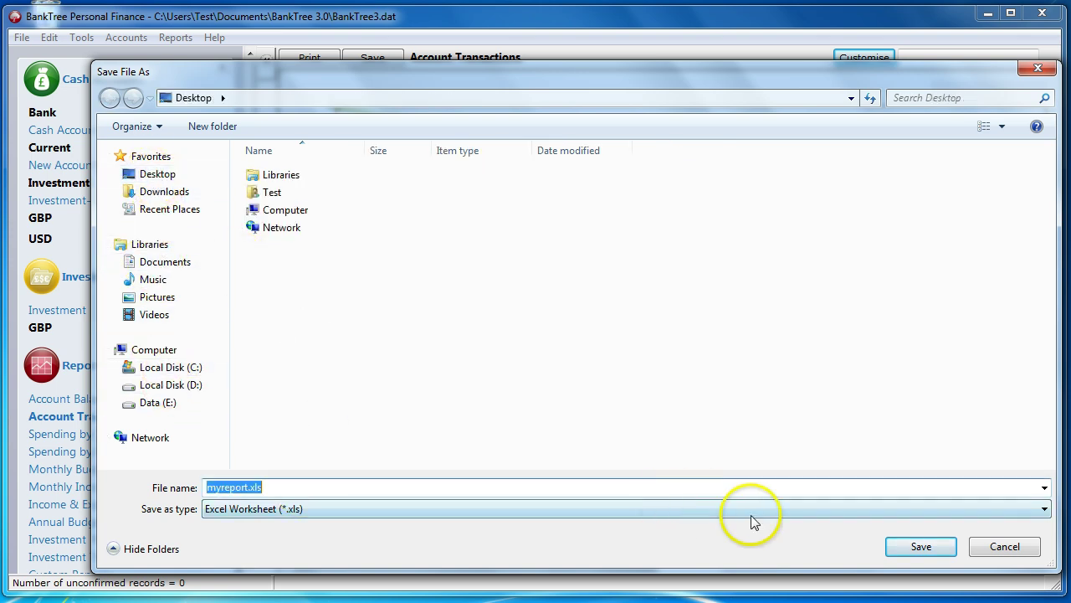
pyautogui.click(897, 548)
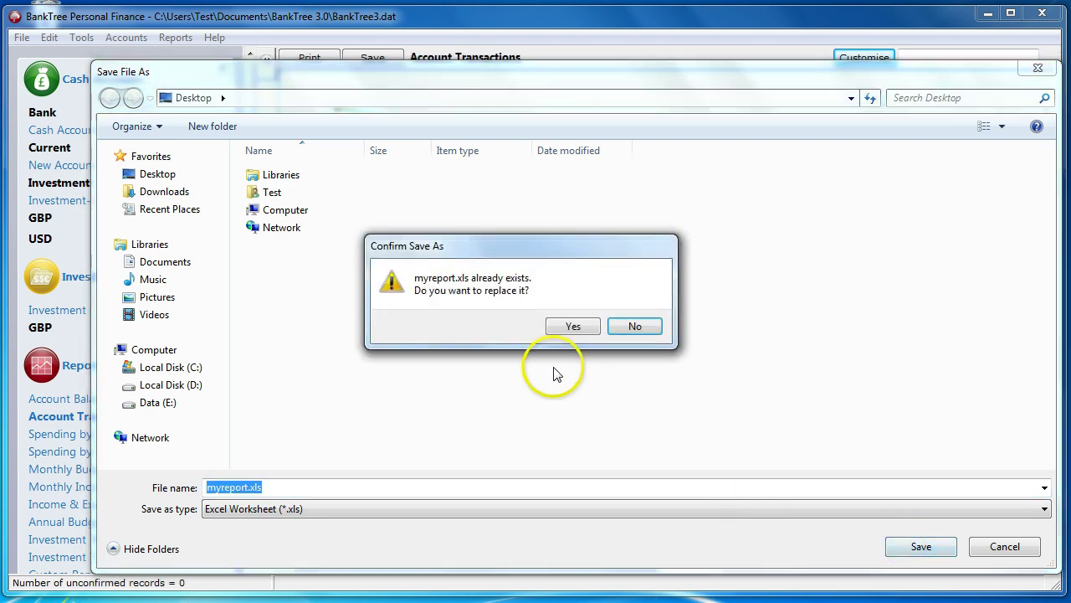
pyautogui.click(573, 327)
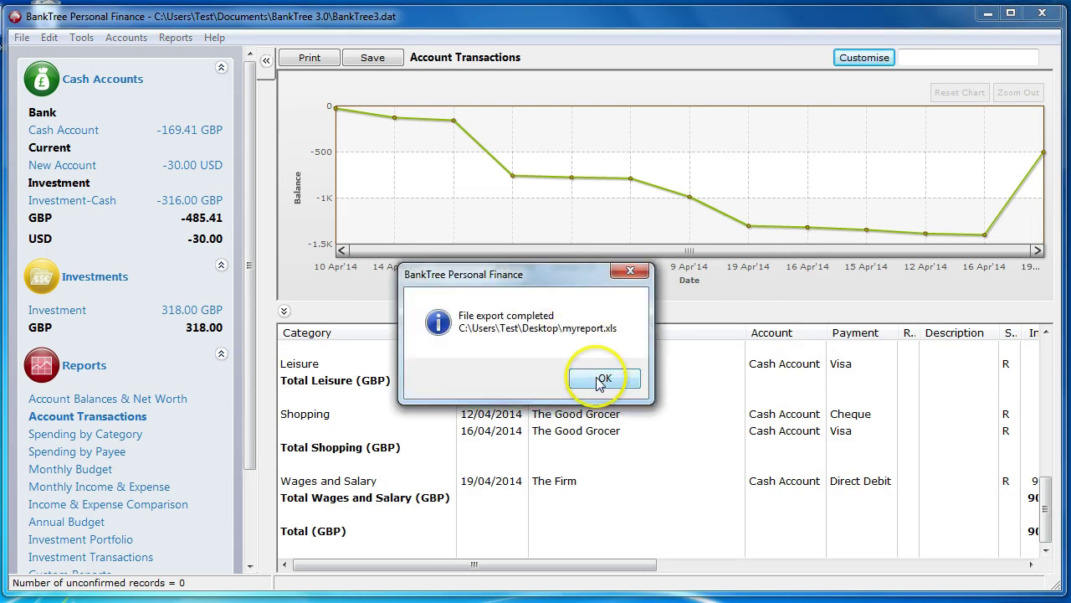
pyautogui.click(599, 379)
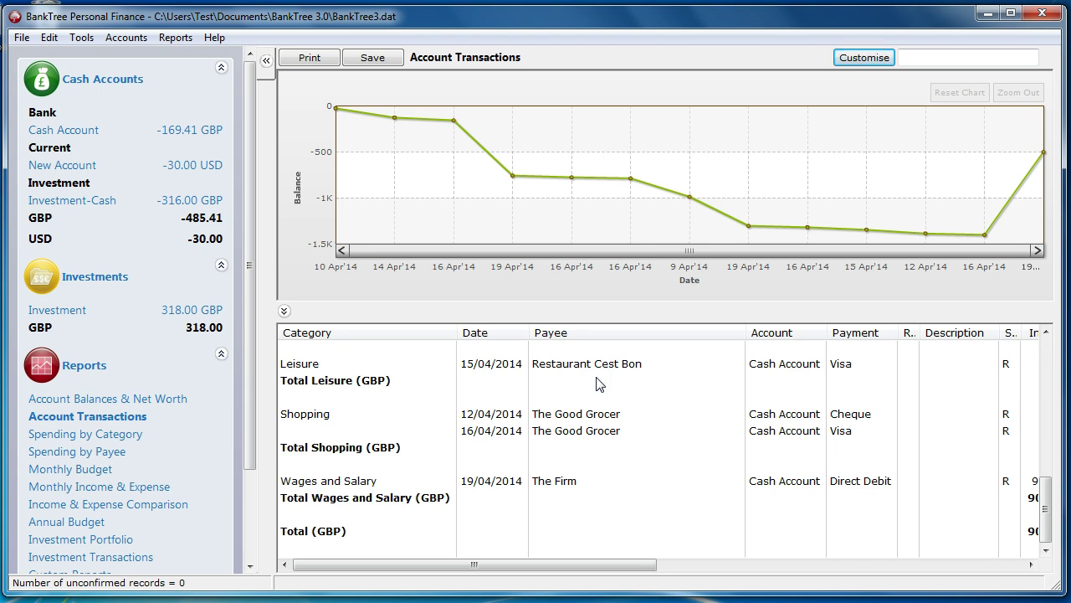
pyautogui.click(303, 61)
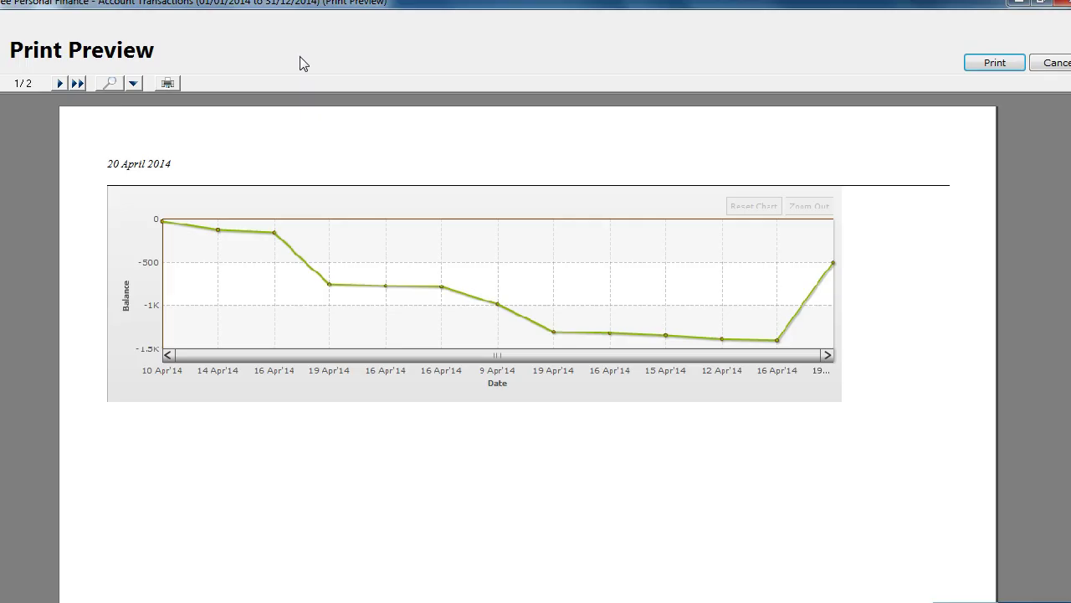
pyautogui.click(1004, 65)
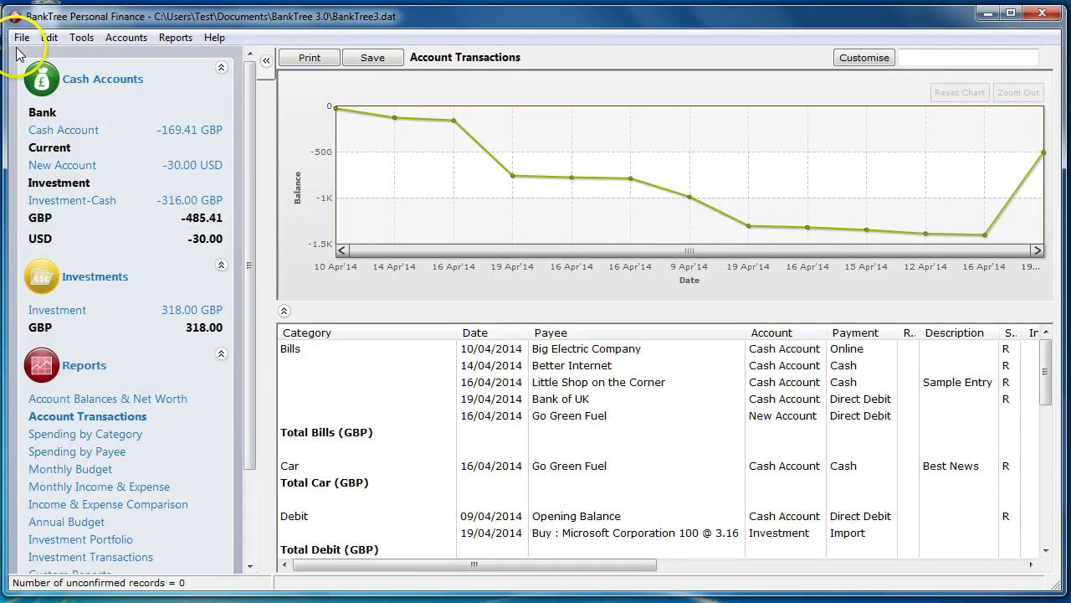
pyautogui.click(22, 38)
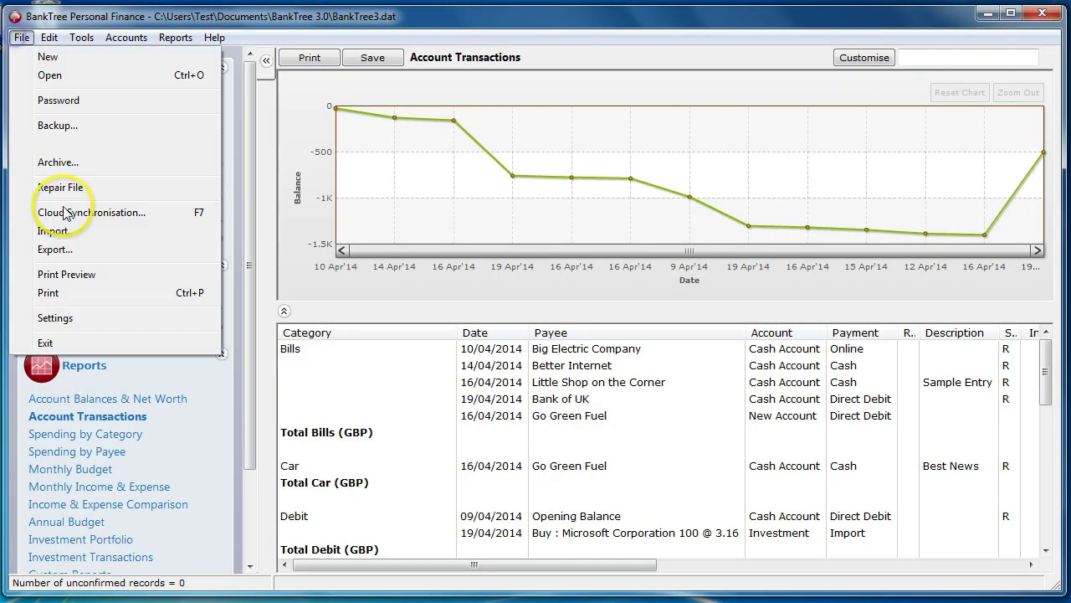
pyautogui.click(66, 294)
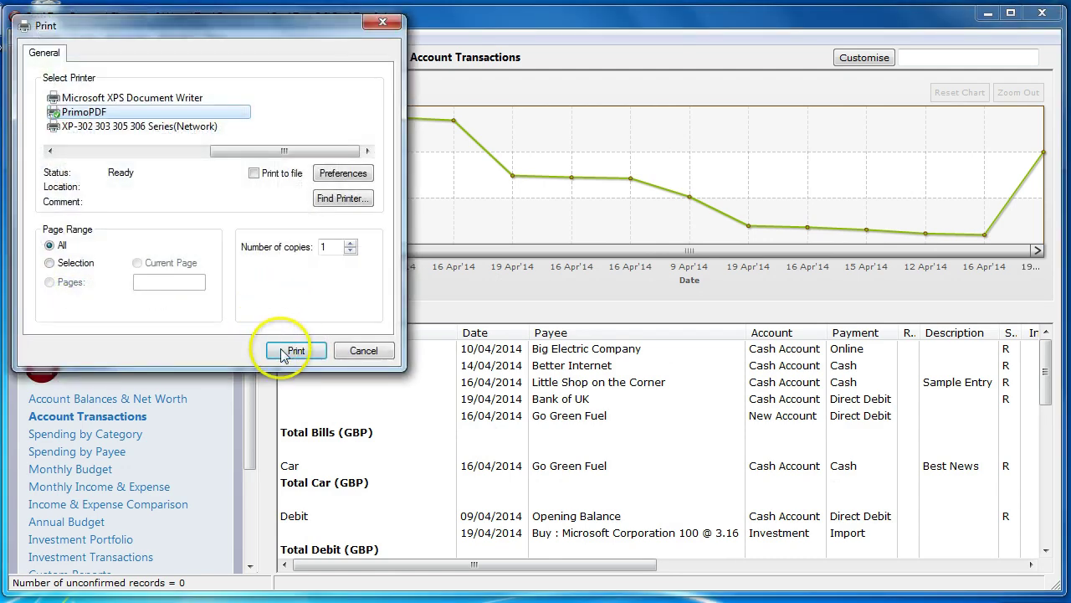
pyautogui.click(363, 351)
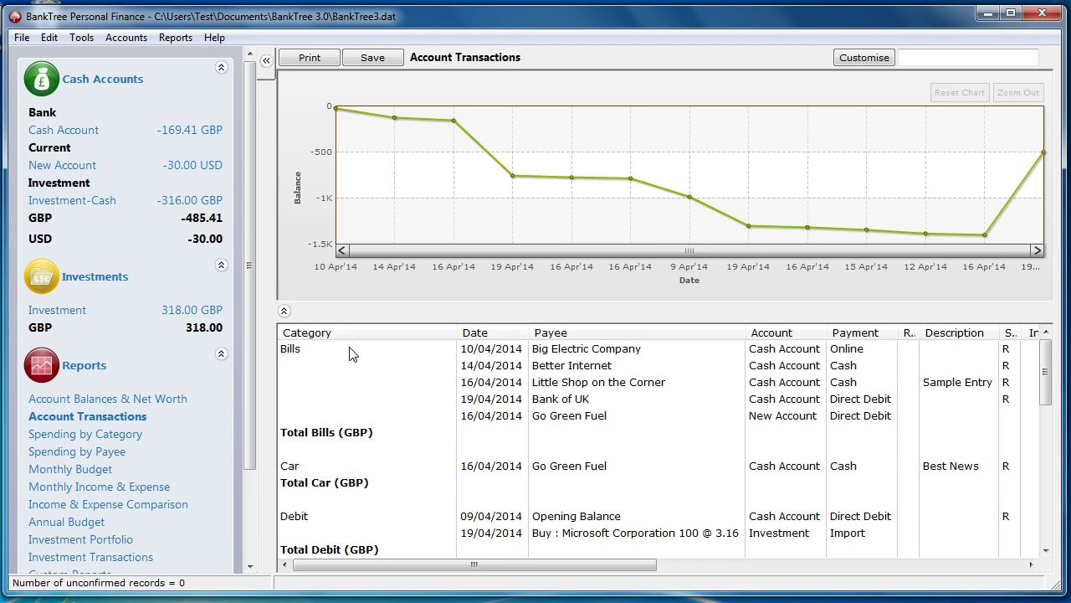
pyautogui.rightClick(118, 416)
pyautogui.click(176, 443)
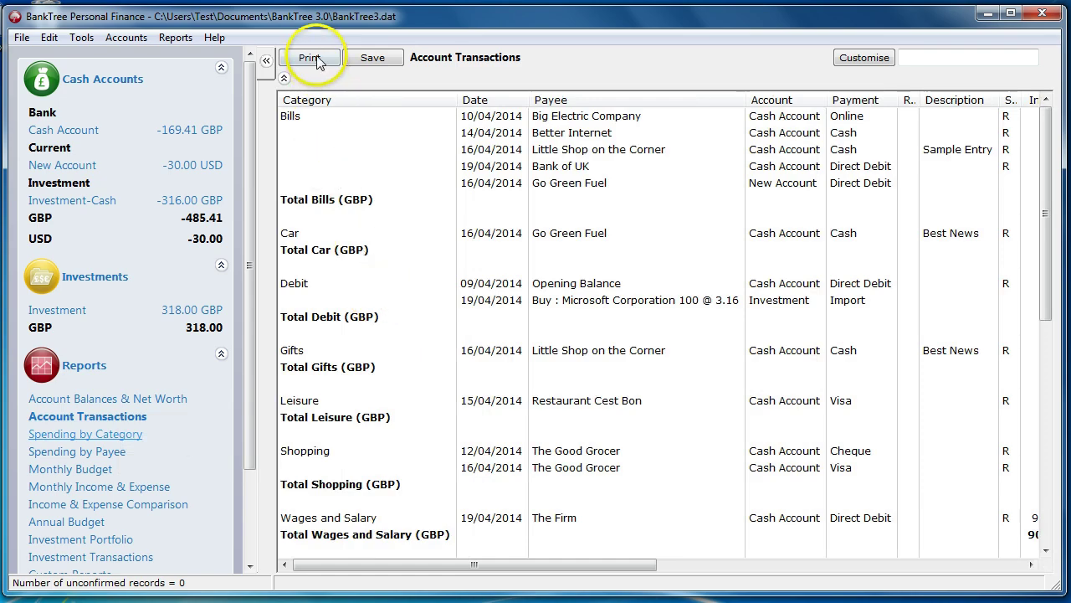
pyautogui.click(308, 58)
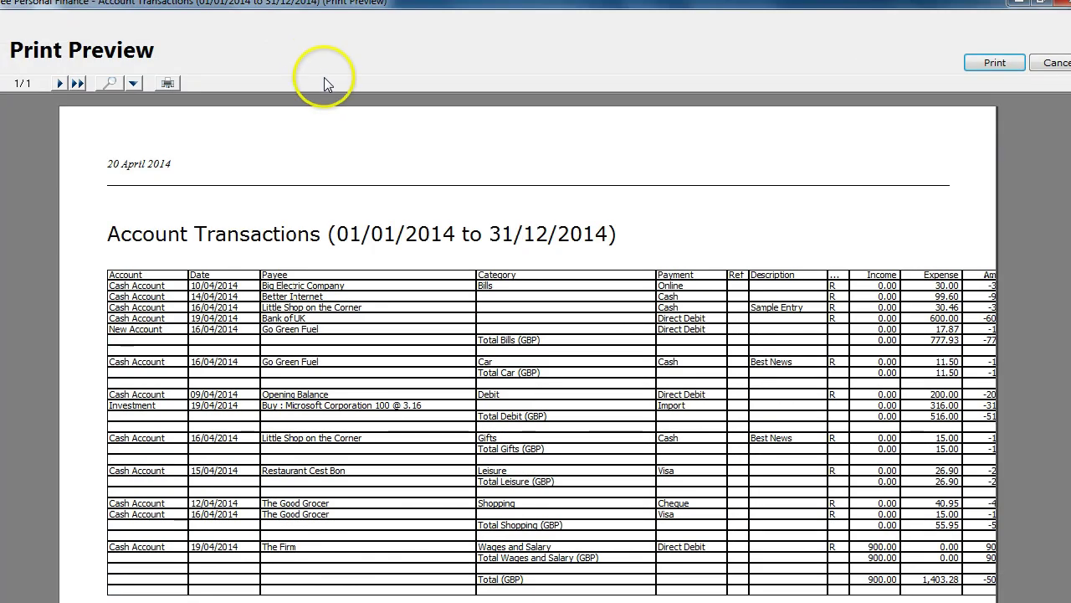
pyautogui.click(1056, 64)
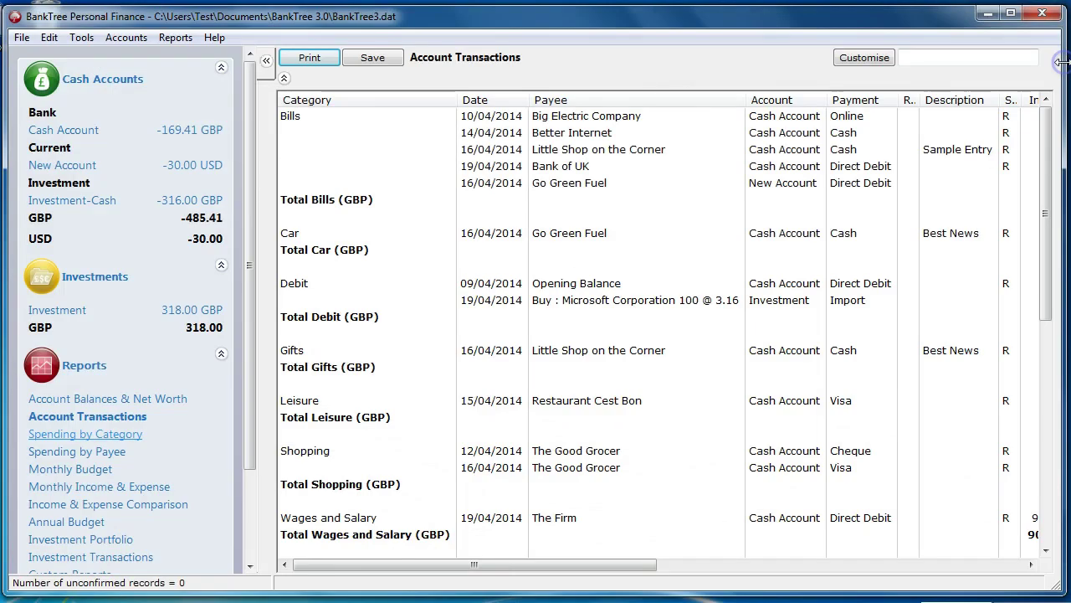
pyautogui.rightClick(127, 416)
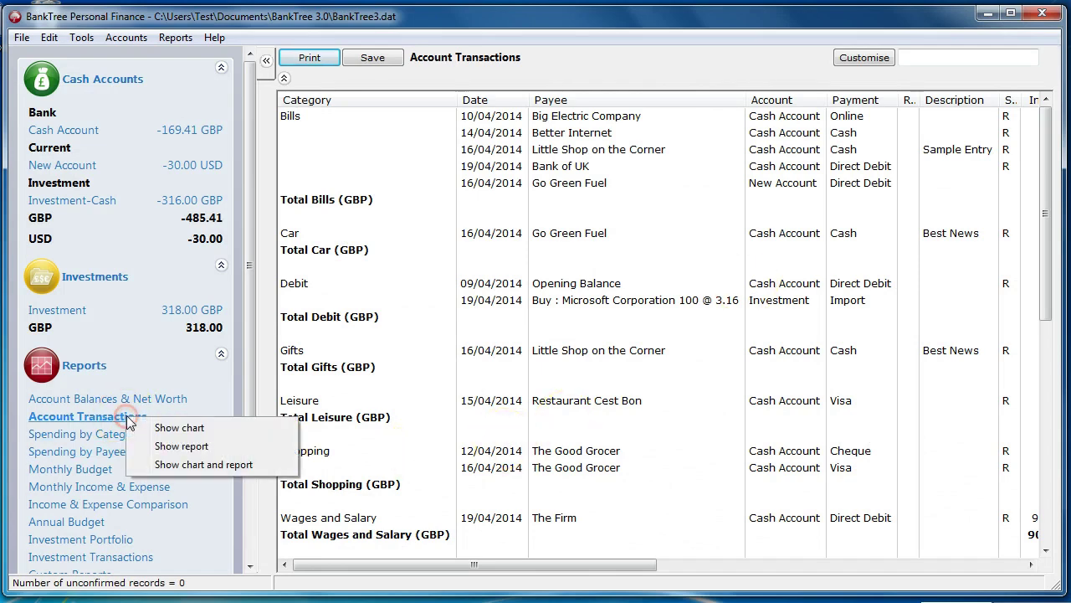
pyautogui.click(202, 464)
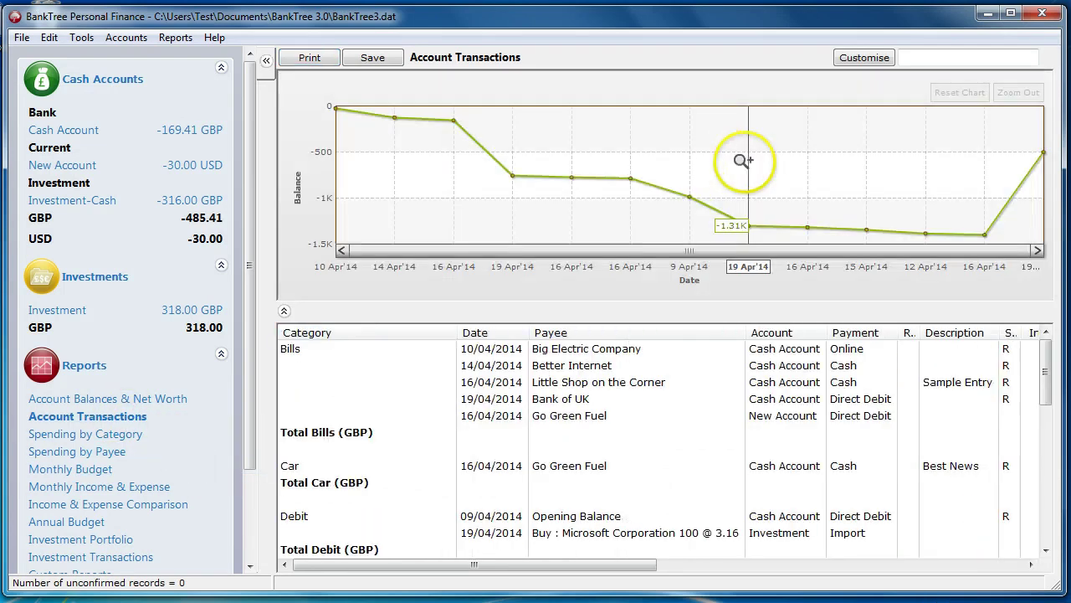
pyautogui.rightClick(718, 175)
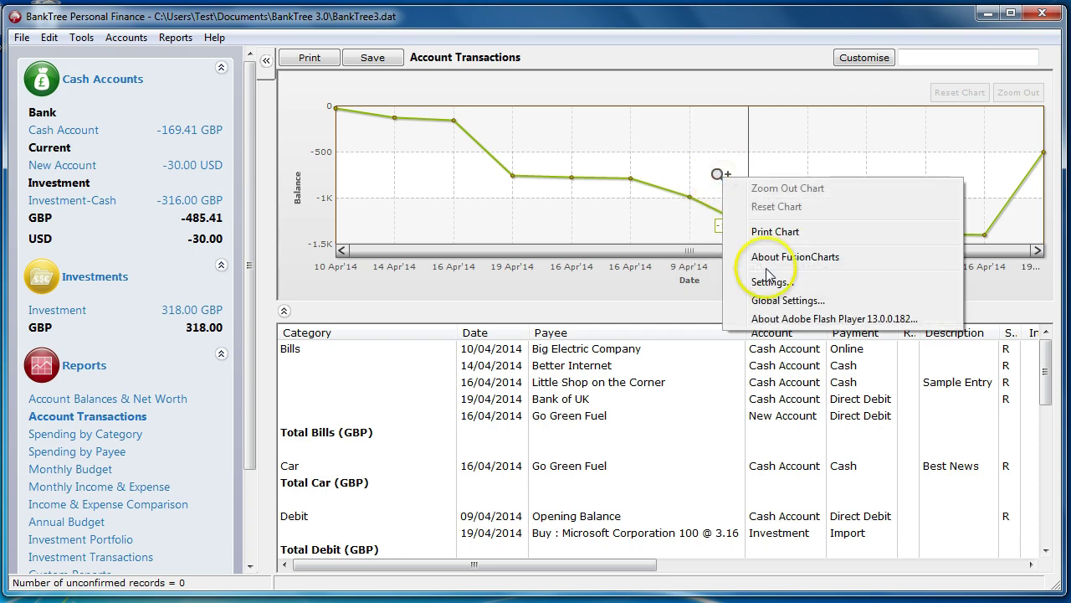
pyautogui.click(773, 231)
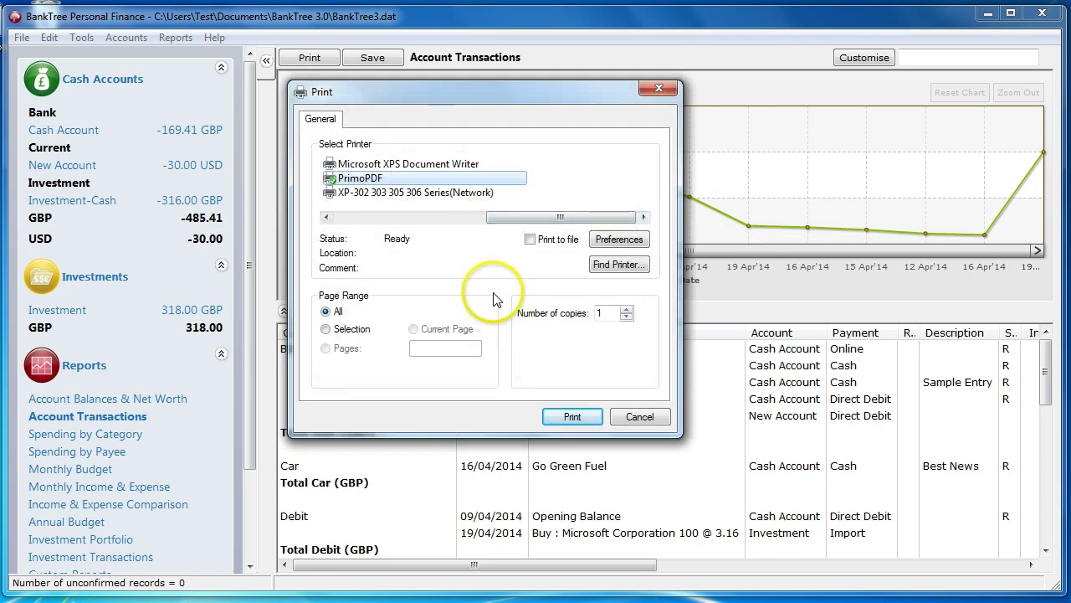
pyautogui.click(639, 417)
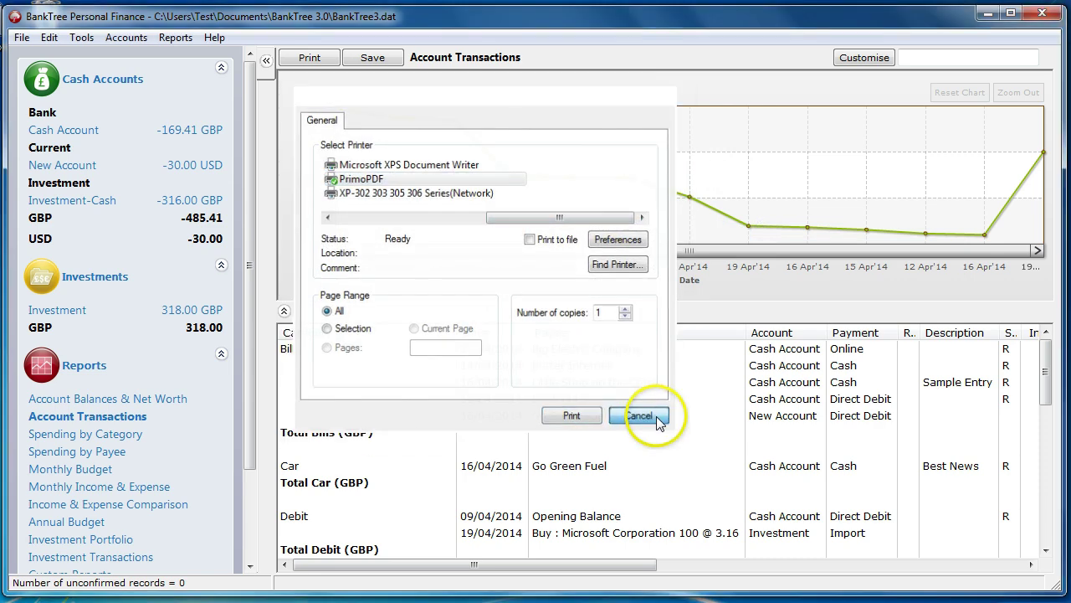